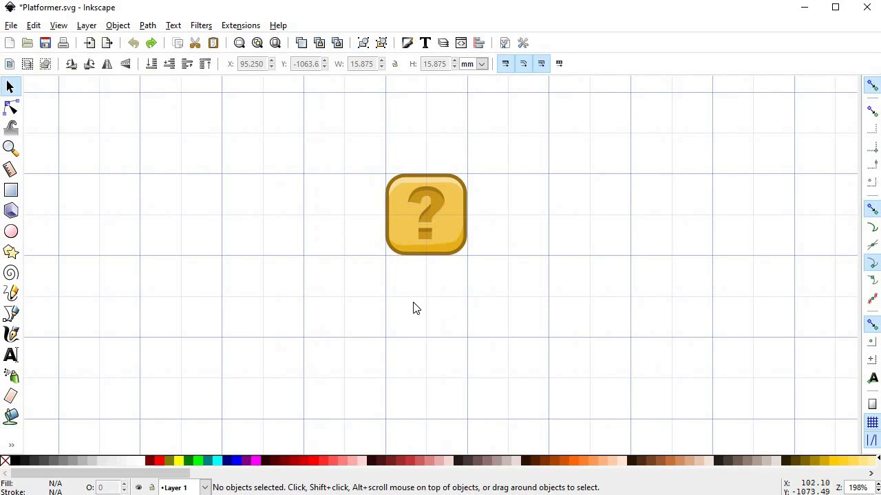
Copy the question block's yellow rounded base rectangle and paste it into an empty grid cell below.
{"action": "key", "text": "space"}
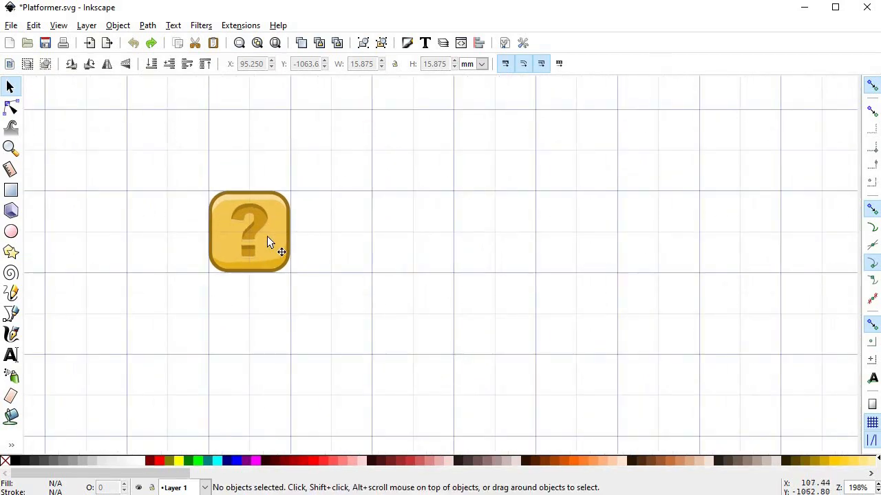
{"action": "double_click", "coordinate": [269, 240]}
{"action": "left_click", "coordinate": [273, 237], "text": "ctrl"}
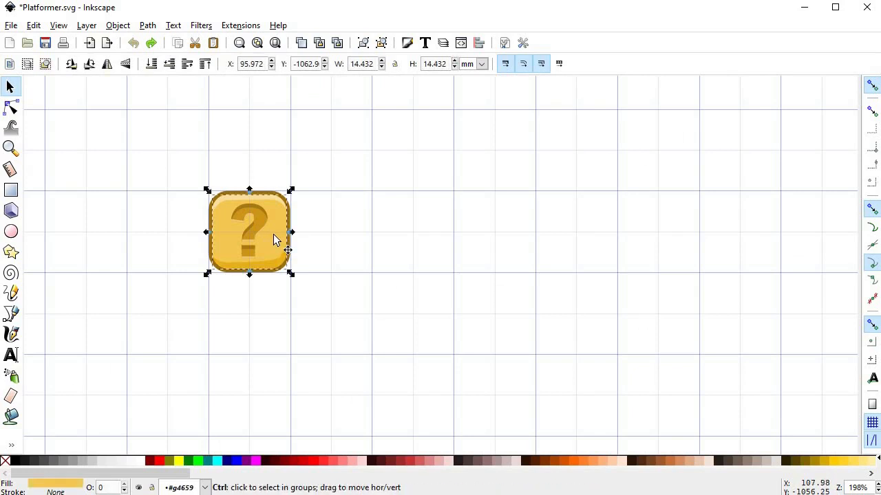
{"action": "left_click", "coordinate": [390, 244]}
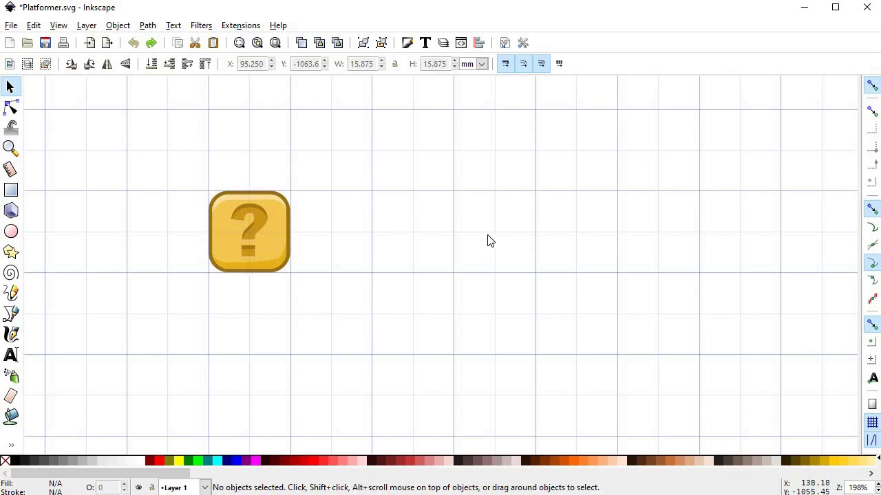
{"action": "key", "text": "space"}
{"action": "key", "text": "space"}
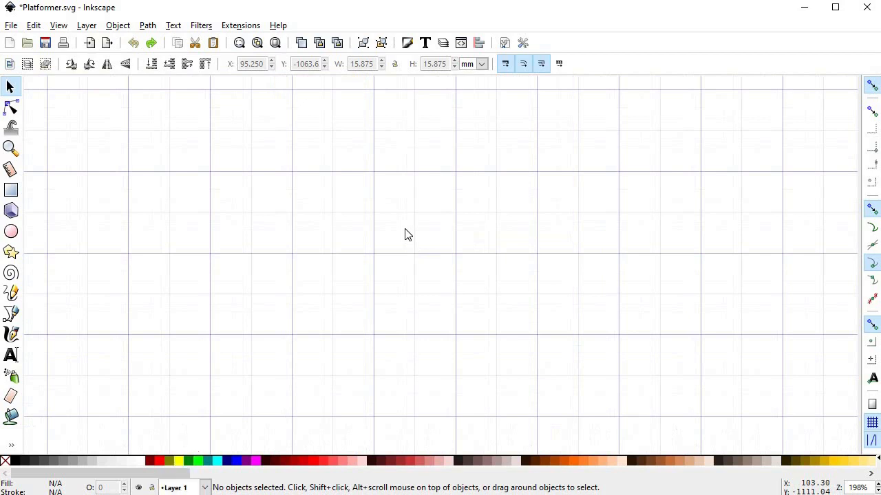
{"action": "key", "text": "space"}
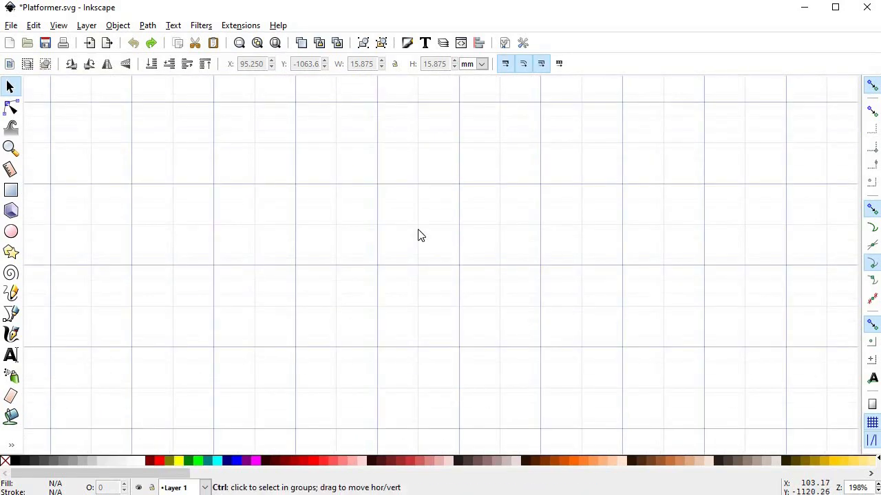
{"action": "key", "text": "ctrl+v"}
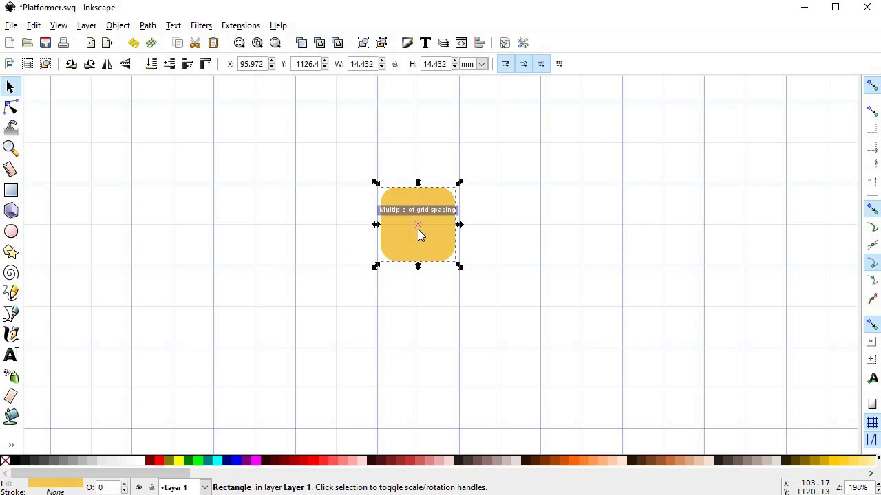
Scale the pasted rounded rectangle to 15.875 × 15.875 mm, snapping its corners to the grid intersections of one full cell.
{"action": "scroll", "coordinate": [401, 200], "scroll_direction": "up", "scroll_amount": 2}
{"action": "left_click_drag", "start_coordinate": [353, 171], "coordinate": [351, 167]}
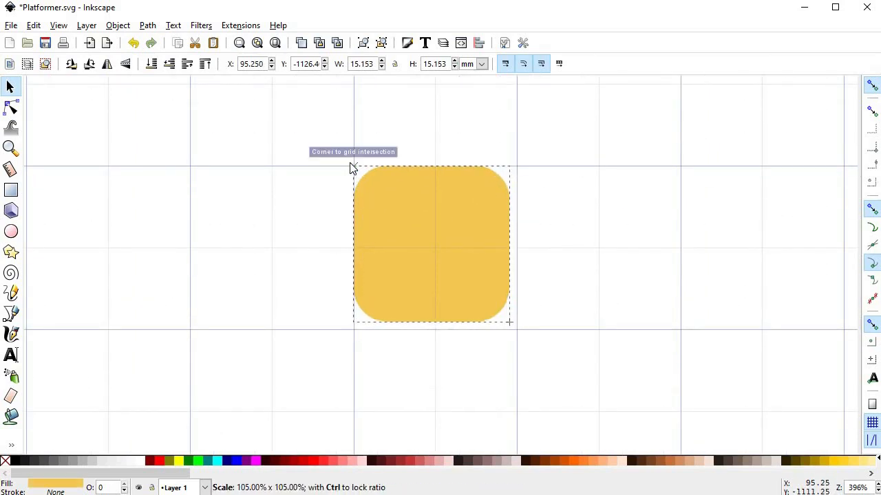
{"action": "mouse_move", "coordinate": [512, 326]}
{"action": "left_mouse_down"}
{"action": "mouse_move", "coordinate": [528, 339]}
{"action": "mouse_move", "coordinate": [521, 335]}
{"action": "left_mouse_up"}
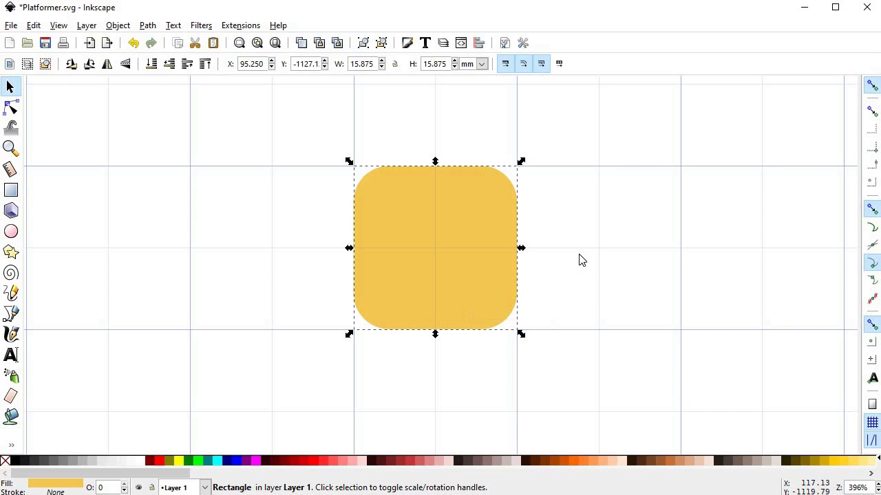
{"action": "left_click", "coordinate": [580, 260]}
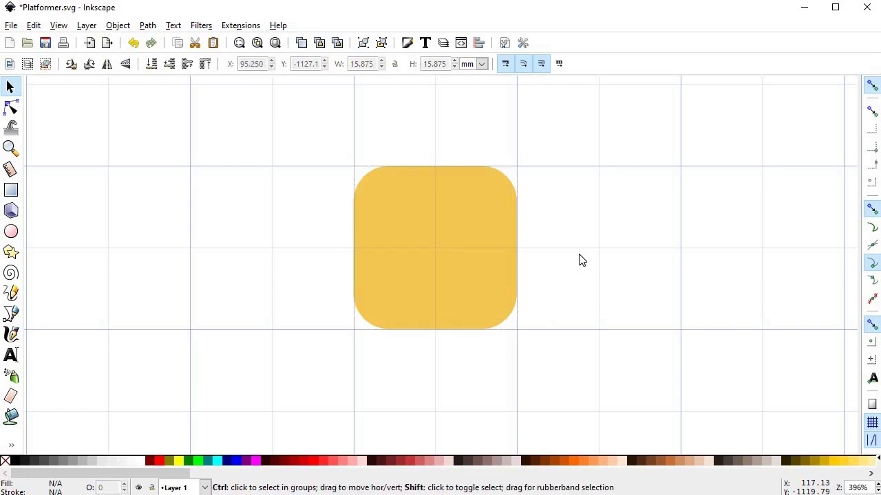
Change the rounded square's flat fill to burnt orange d95e29, with hue 13 and lower lightness and saturation.
{"action": "key", "text": "ctrl+shift+f"}
{"action": "left_click", "coordinate": [475, 239]}
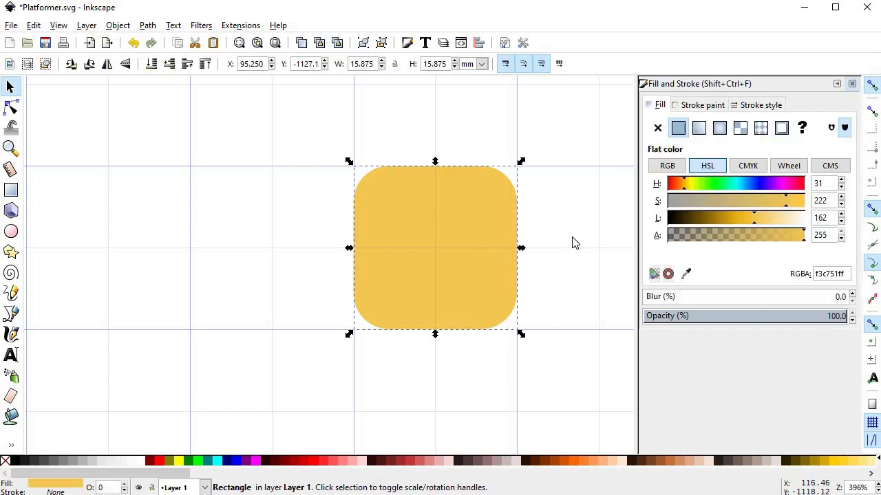
{"action": "left_click", "coordinate": [679, 186]}
{"action": "left_click", "coordinate": [672, 186]}
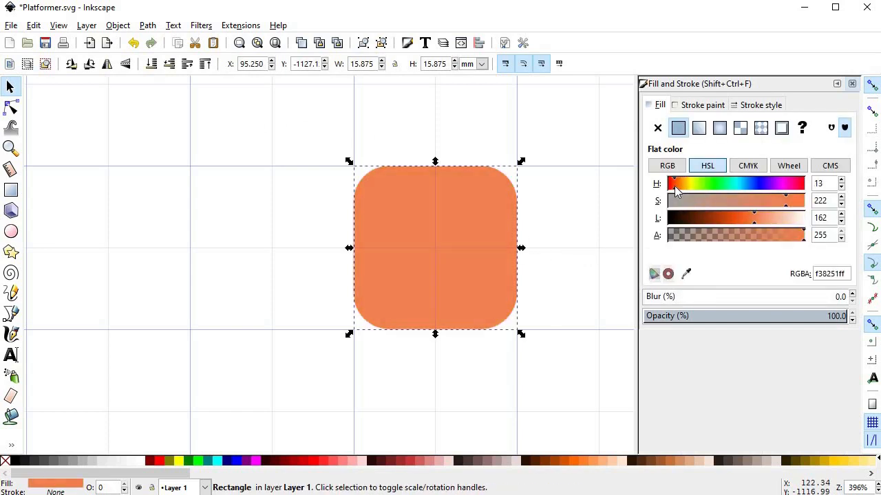
{"action": "left_click", "coordinate": [737, 217]}
{"action": "left_click_drag", "start_coordinate": [785, 200], "coordinate": [765, 201]}
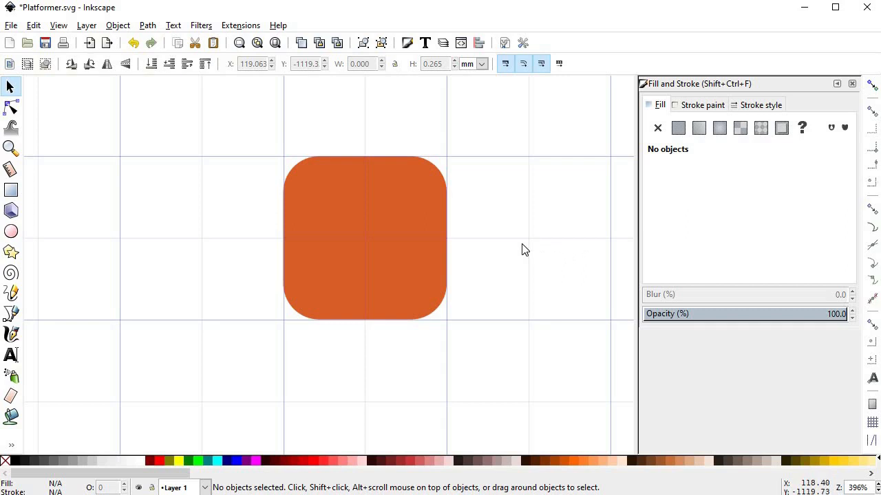
Draw two slightly tilted straight lines across the upper and lower parts of the orange square, extending past both sides.
{"action": "key", "text": "b"}
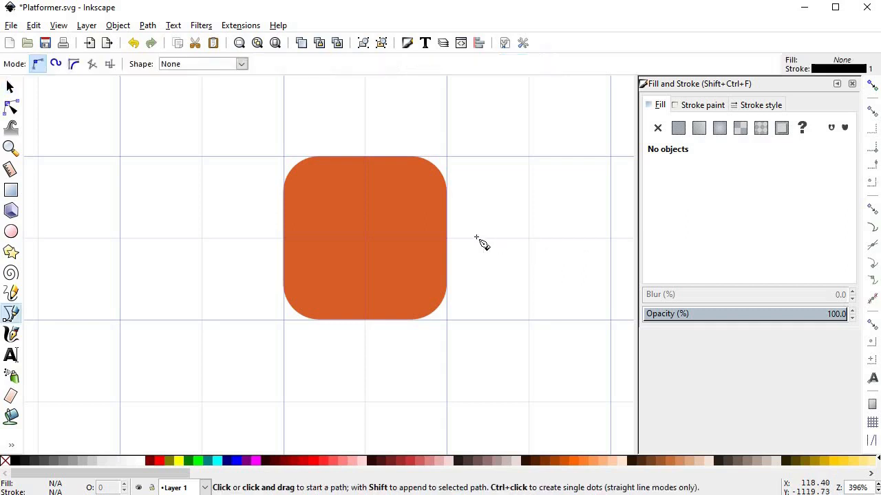
{"action": "left_click", "coordinate": [275, 193]}
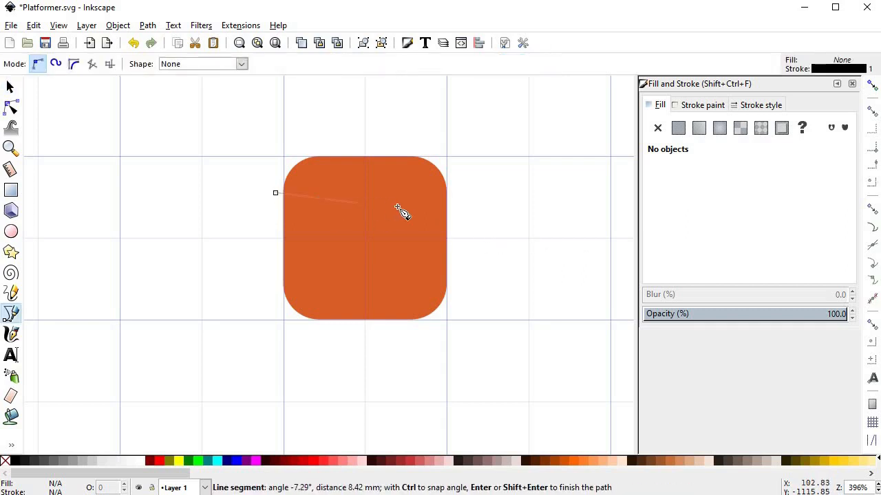
{"action": "left_click", "coordinate": [481, 199]}
{"action": "key", "text": "Return"}
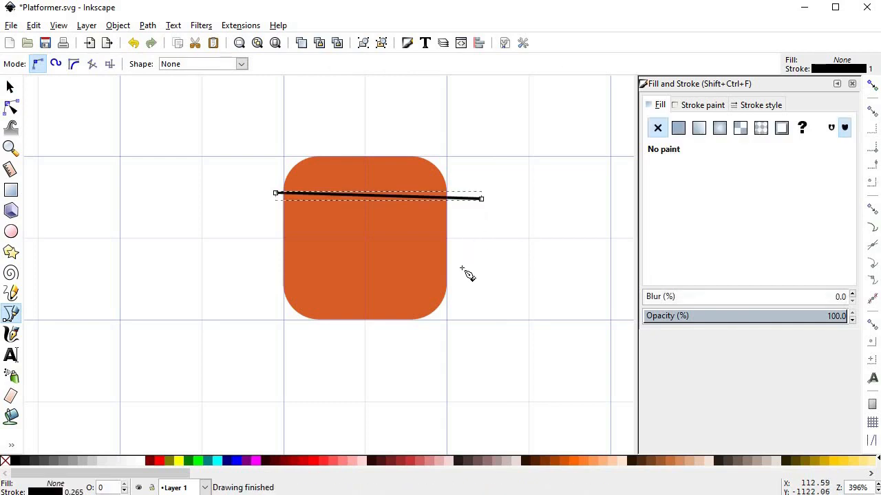
{"action": "left_click", "coordinate": [457, 274]}
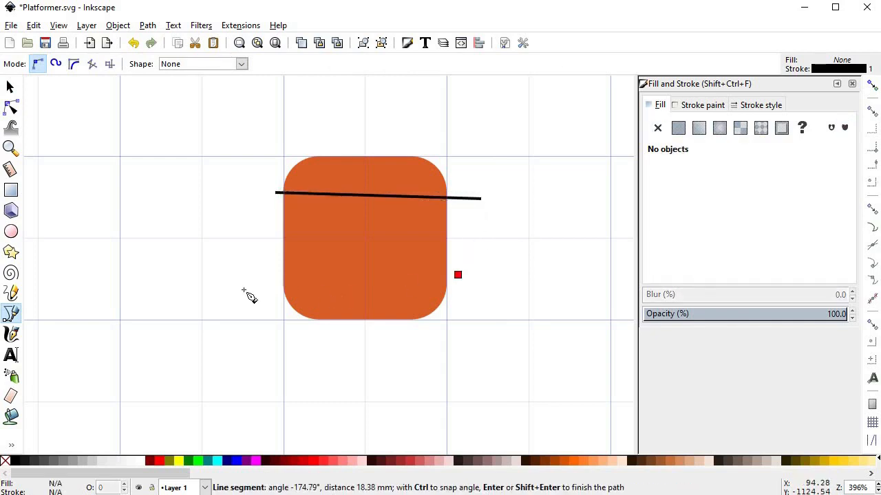
{"action": "left_click", "coordinate": [244, 289]}
{"action": "key", "text": "Return"}
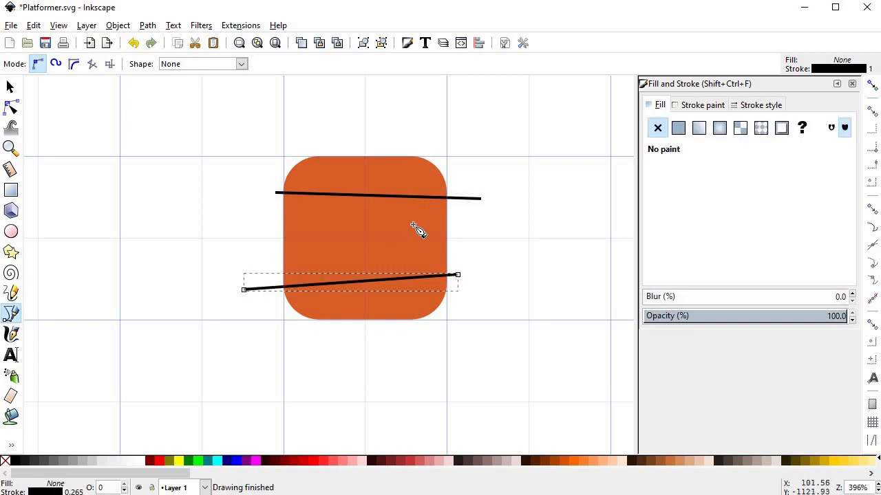
Draw three short upright lines as brick joints: one between the long lines, one above the upper line, one below the lower line.
{"action": "left_click", "coordinate": [324, 196]}
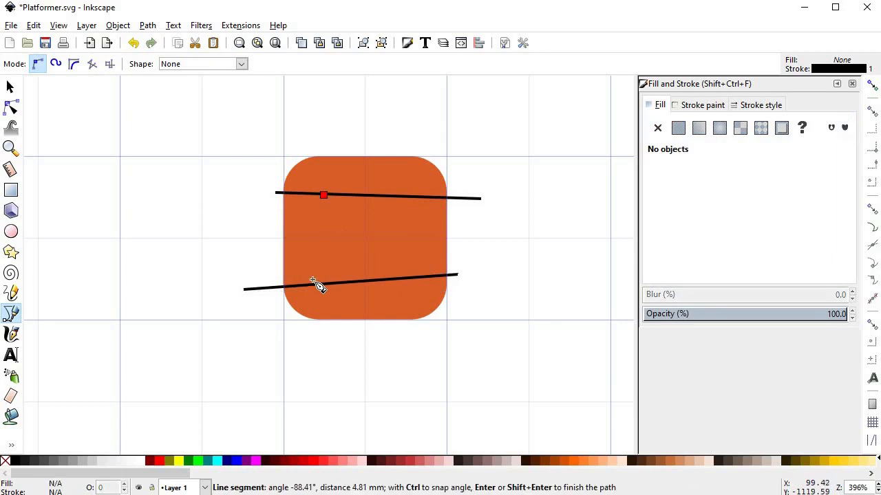
{"action": "left_click", "coordinate": [315, 283]}
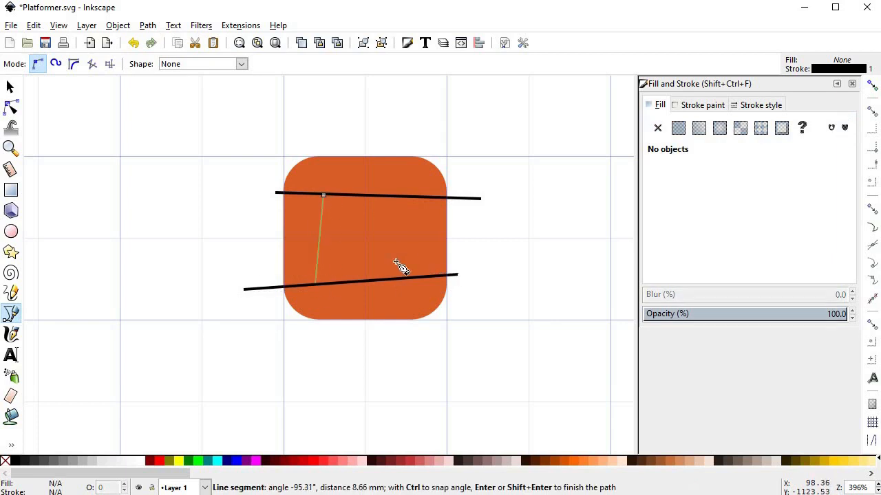
{"action": "key", "text": "Return"}
{"action": "left_click", "coordinate": [367, 149]}
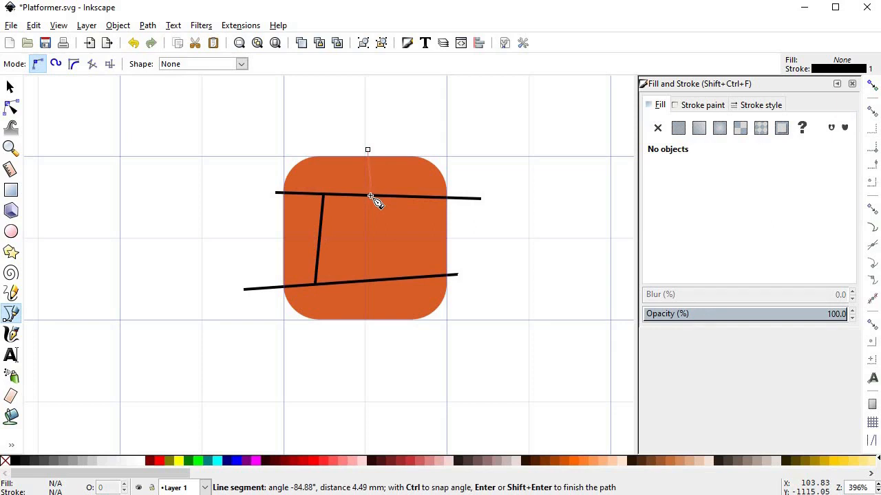
{"action": "left_click", "coordinate": [370, 197]}
{"action": "key", "text": "Return"}
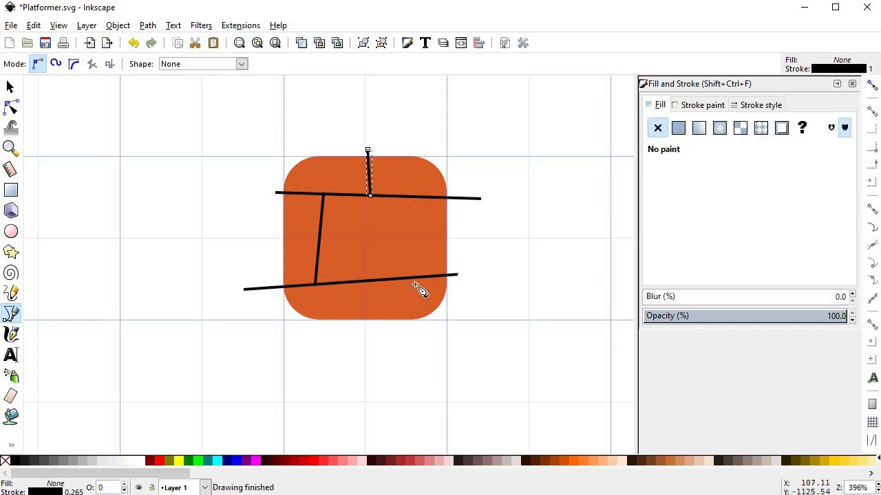
{"action": "left_click", "coordinate": [404, 278]}
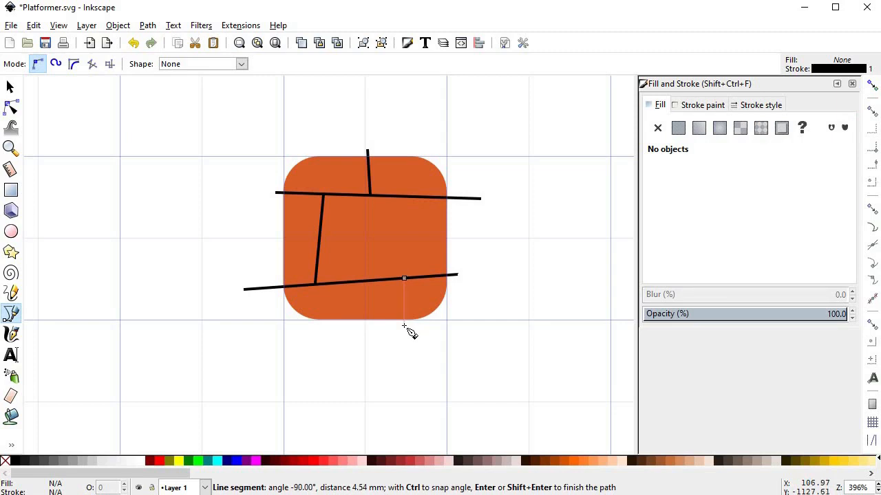
{"action": "key", "text": "Return"}
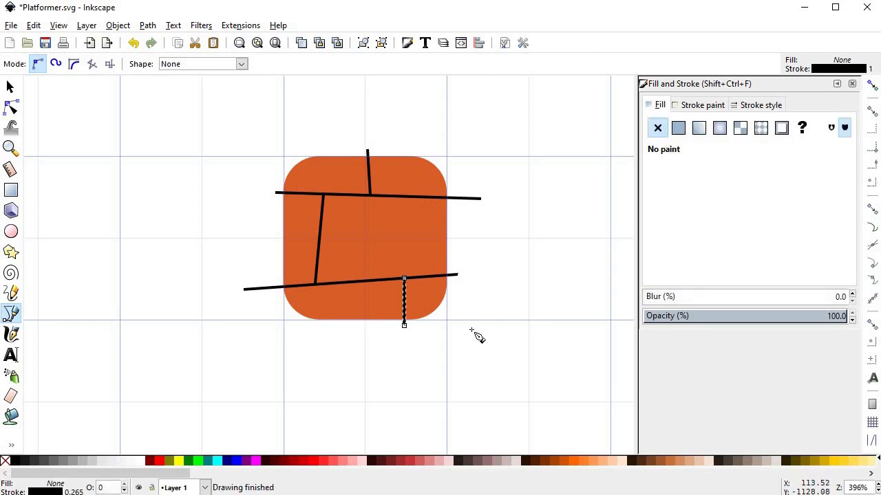
Reposition the end nodes of the middle upright line so it stands straighter between the two long lines.
{"action": "key", "text": "s"}
{"action": "key", "text": "Escape"}
{"action": "left_click_drag", "start_coordinate": [482, 310], "coordinate": [478, 327]}
{"action": "key", "text": "n"}
{"action": "left_click", "coordinate": [315, 280]}
{"action": "left_click_drag", "start_coordinate": [311, 301], "coordinate": [314, 303]}
{"action": "mouse_move", "coordinate": [320, 214]}
{"action": "left_mouse_down"}
{"action": "mouse_move", "coordinate": [273, 206]}
{"action": "mouse_move", "coordinate": [315, 210]}
{"action": "left_mouse_up"}
{"action": "key", "text": "s"}
{"action": "key", "text": "Escape"}
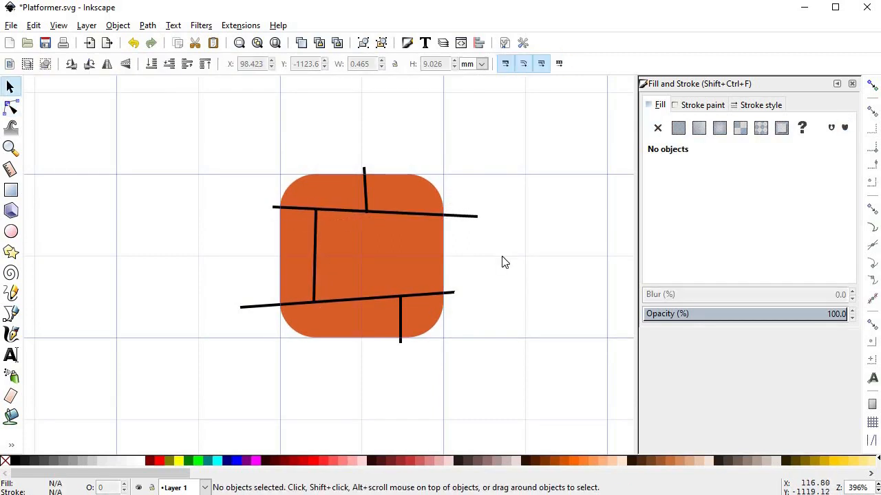
Set the stroke width of all five lines to 3 px.
{"action": "left_click", "coordinate": [474, 215], "text": "shift"}
{"action": "left_click", "coordinate": [364, 173], "text": "shift"}
{"action": "left_click", "coordinate": [317, 248], "text": "shift"}
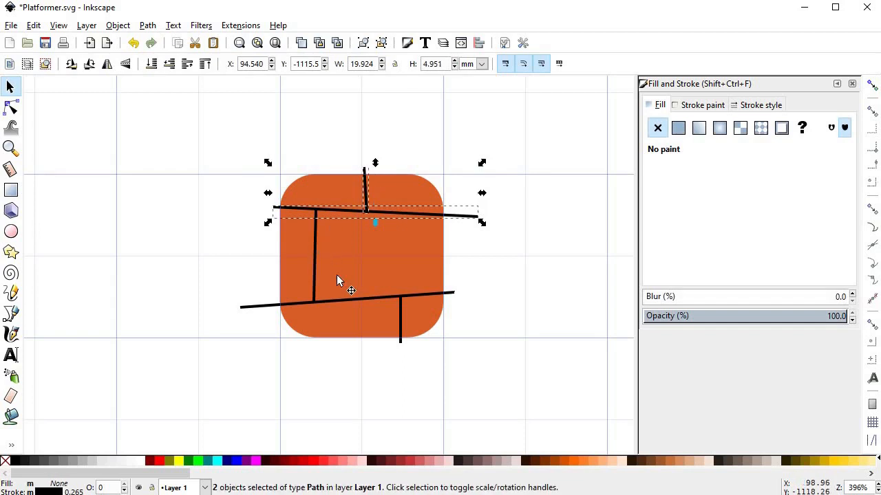
{"action": "left_click", "coordinate": [384, 299], "text": "shift"}
{"action": "left_click", "coordinate": [399, 335], "text": "shift"}
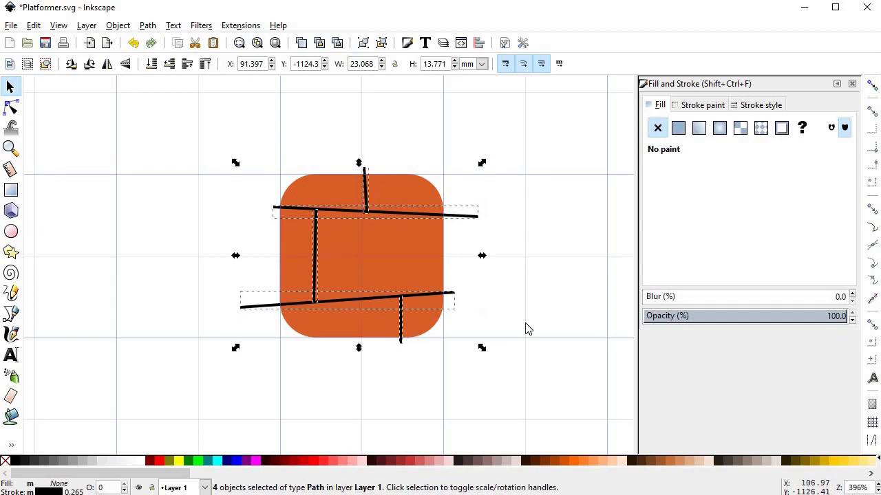
{"action": "left_click", "coordinate": [763, 105]}
{"action": "left_click", "coordinate": [776, 128]}
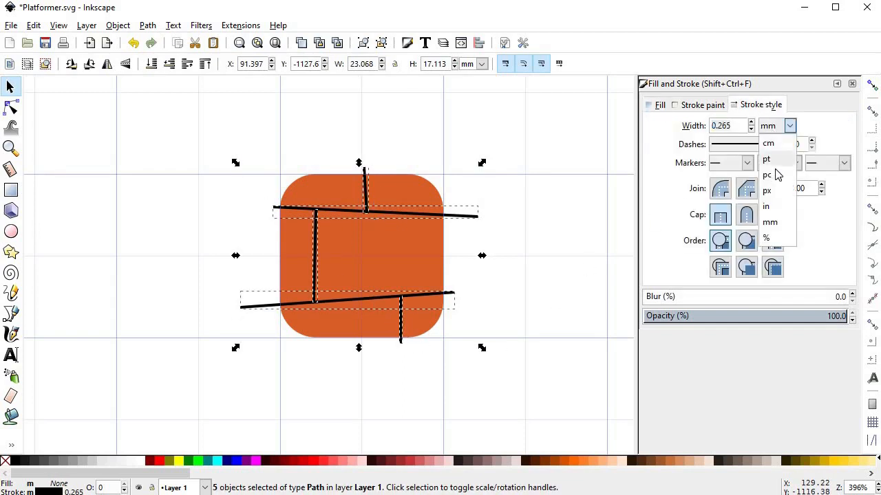
{"action": "left_click", "coordinate": [776, 195]}
{"action": "double_click", "coordinate": [716, 128]}
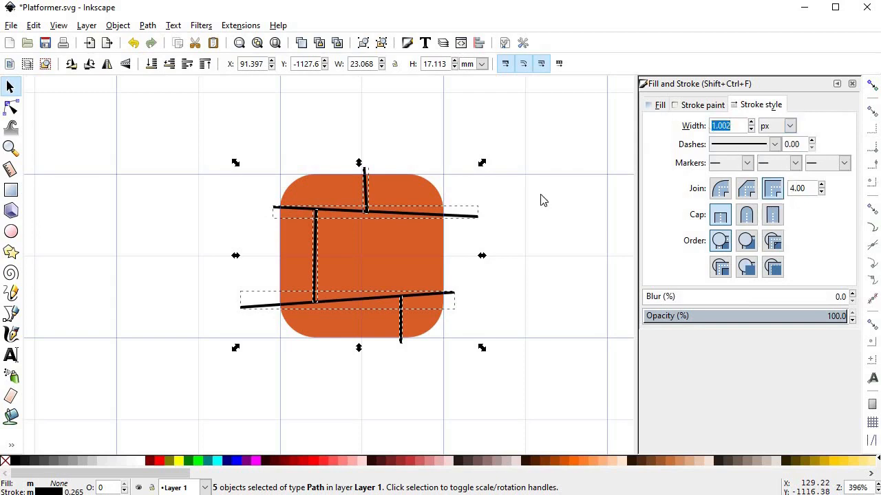
{"action": "type", "text": "3"}
{"action": "key", "text": "Return"}
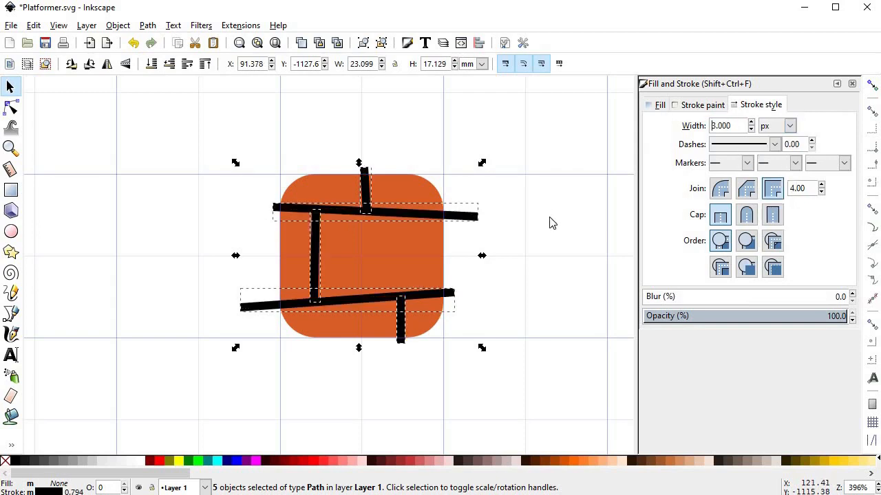
Sample the square's orange as the stroke colour of all five lines.
{"action": "left_click", "coordinate": [506, 236]}
{"action": "left_click", "coordinate": [386, 213], "text": "alt"}
{"action": "left_click", "coordinate": [366, 192], "text": "shift"}
{"action": "left_click", "coordinate": [317, 231], "text": "shift"}
{"action": "left_click", "coordinate": [380, 299], "text": "shift"}
{"action": "left_click", "coordinate": [400, 316], "text": "shift"}
{"action": "key", "text": "d"}
{"action": "left_click", "coordinate": [424, 239], "text": "shift"}
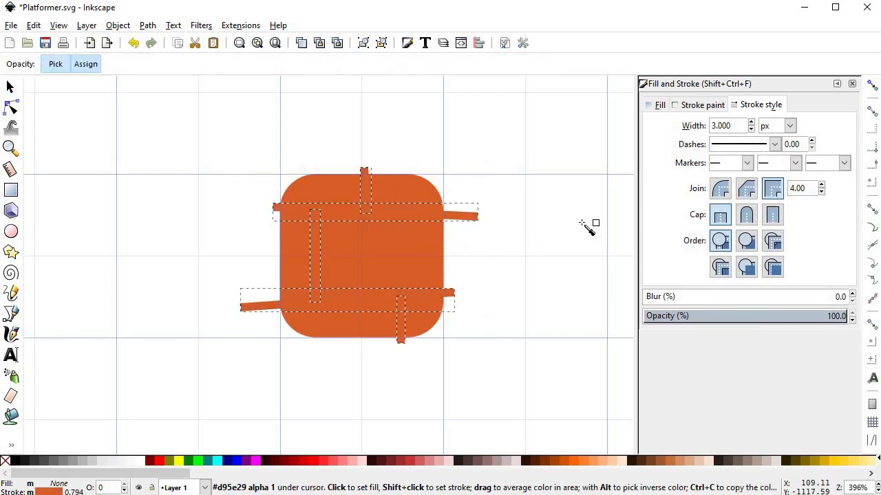
Darken the lines' stroke colour to brown 743114 by lowering its lightness to 68.
{"action": "left_click", "coordinate": [698, 107]}
{"action": "left_click_drag", "start_coordinate": [716, 219], "coordinate": [704, 214]}
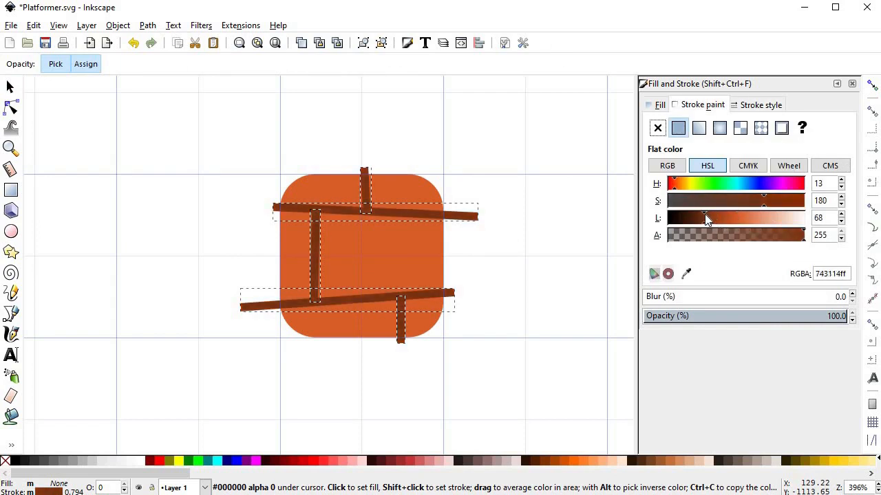
{"action": "key", "text": "s"}
{"action": "left_click", "coordinate": [544, 266]}
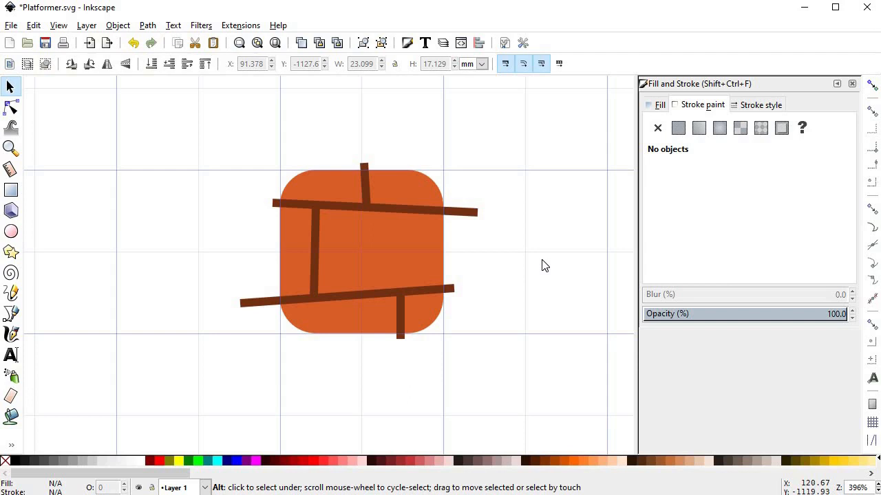
Convert the strokes of all five brown lines to paths.
{"action": "left_click", "coordinate": [366, 175]}
{"action": "left_click", "coordinate": [453, 214], "text": "shift"}
{"action": "left_click", "coordinate": [313, 246], "text": "shift"}
{"action": "left_click", "coordinate": [357, 294], "text": "shift"}
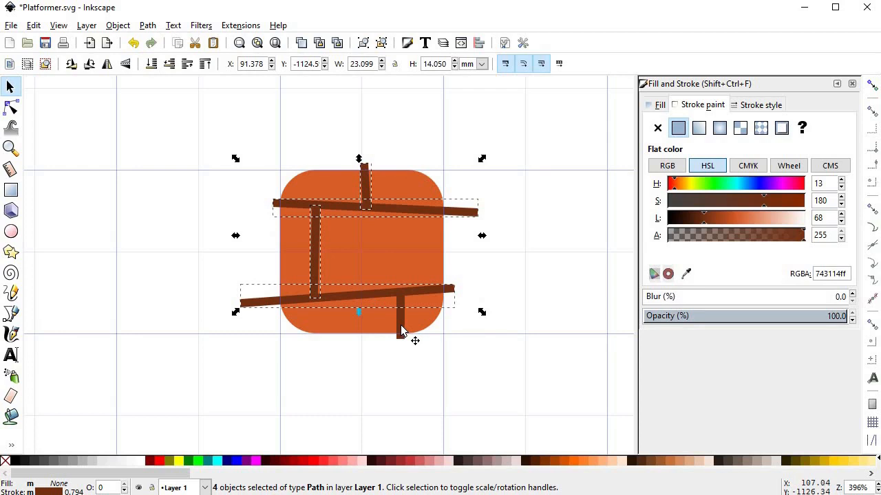
{"action": "left_click", "coordinate": [401, 330], "text": "shift"}
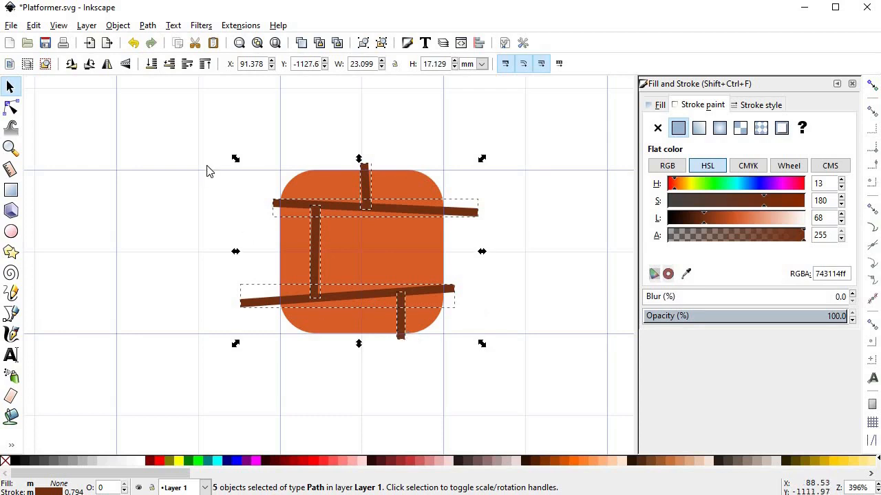
{"action": "left_click", "coordinate": [147, 26]}
{"action": "left_click", "coordinate": [159, 57]}
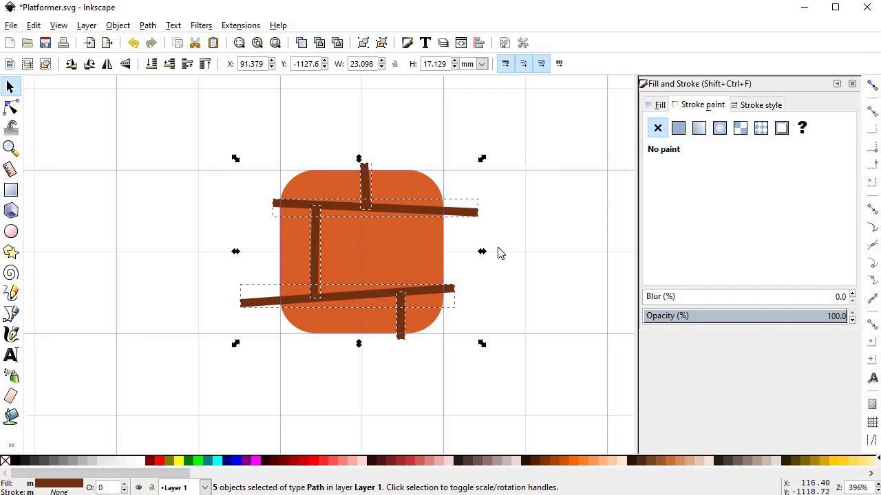
Combine the five brown paths into one and add a raised node on the upper horizontal joint's lower edge.
{"action": "key", "text": "ctrl+k"}
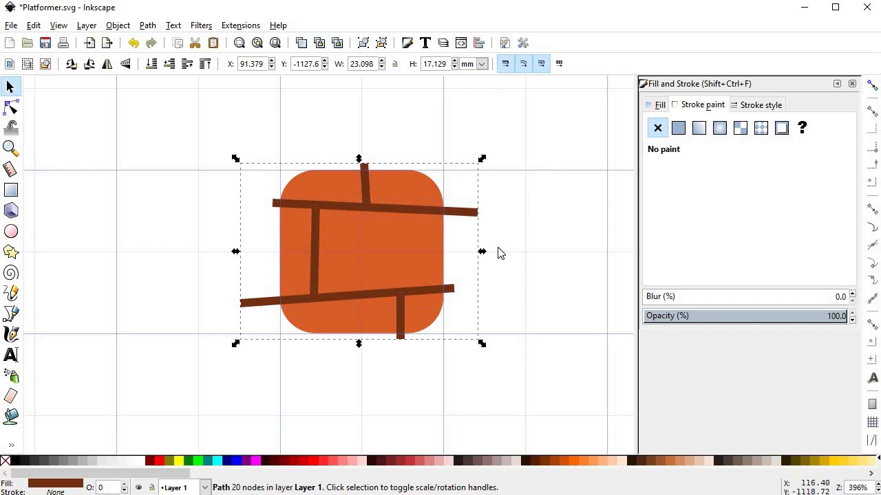
{"action": "key", "text": "n"}
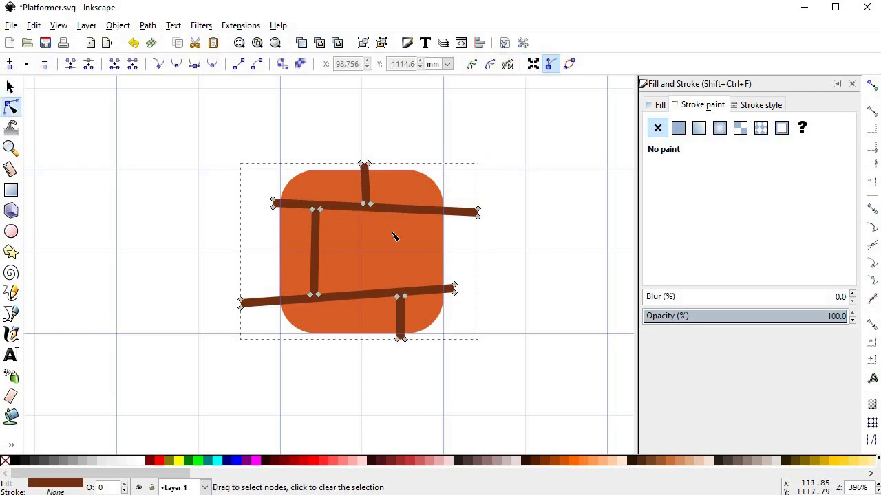
{"action": "scroll", "coordinate": [388, 231], "scroll_direction": "up", "scroll_amount": 2, "text": "ctrl"}
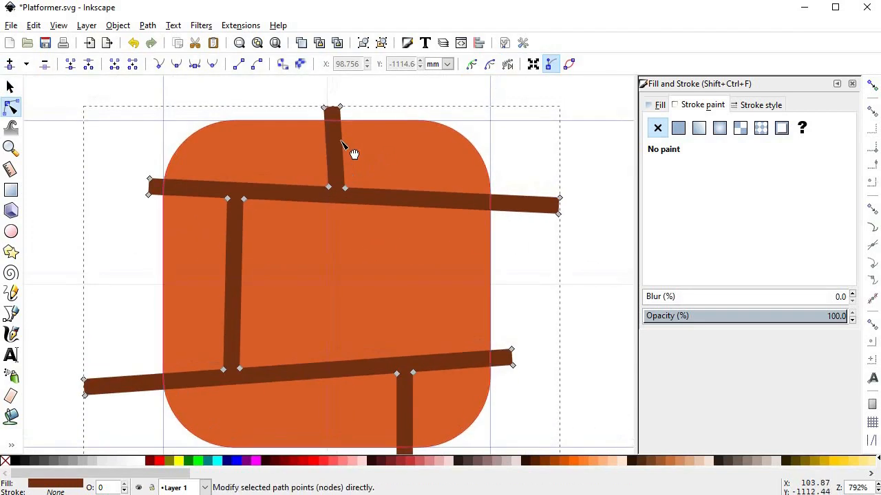
{"action": "scroll", "coordinate": [352, 151], "scroll_direction": "up", "scroll_amount": 1, "text": "ctrl"}
{"action": "key", "text": "s"}
{"action": "key", "text": "n"}
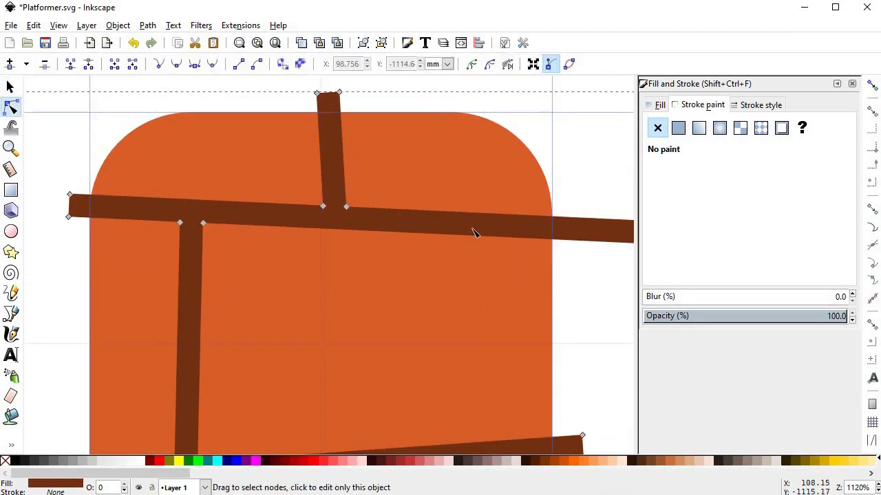
{"action": "left_click", "coordinate": [484, 240]}
{"action": "double_click", "coordinate": [490, 238]}
{"action": "left_click_drag", "start_coordinate": [491, 239], "coordinate": [518, 232]}
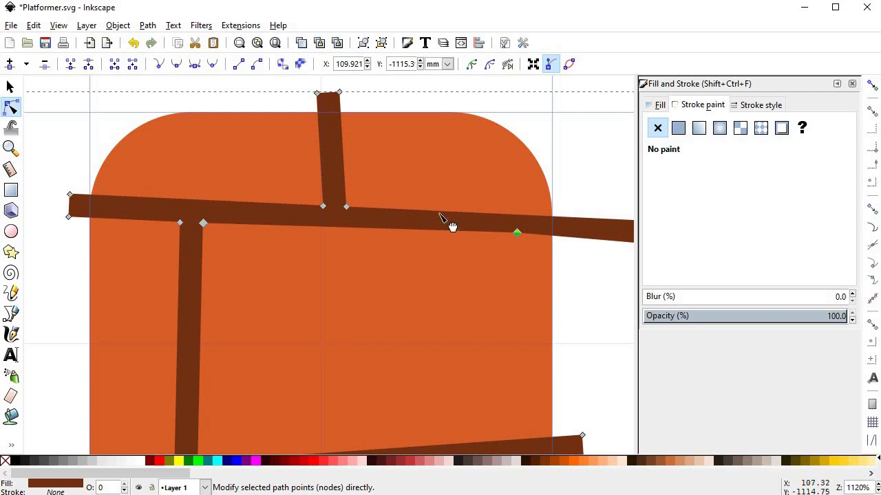
Add and shift nodes along the upper horizontal joint's top edge and flare its junction with the top vertical joint.
{"action": "double_click", "coordinate": [413, 213]}
{"action": "left_click_drag", "start_coordinate": [413, 214], "coordinate": [403, 215]}
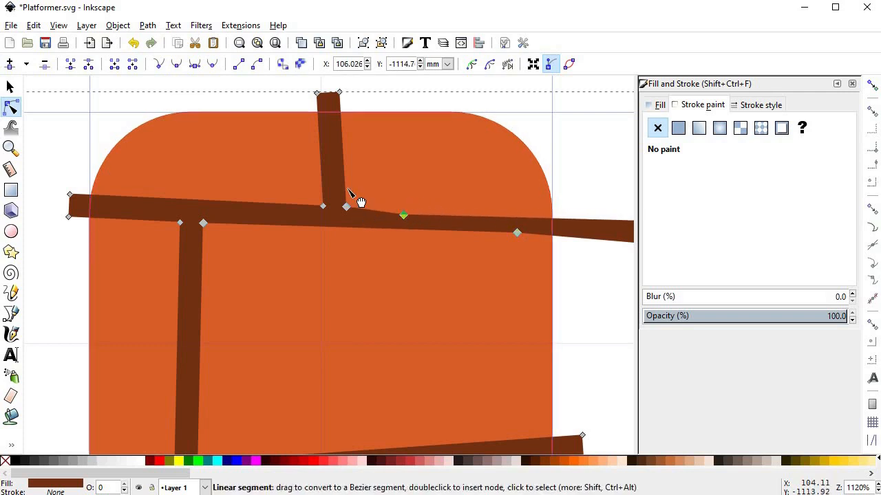
{"action": "double_click", "coordinate": [347, 192]}
{"action": "left_click_drag", "start_coordinate": [351, 209], "coordinate": [358, 210]}
{"action": "double_click", "coordinate": [324, 191]}
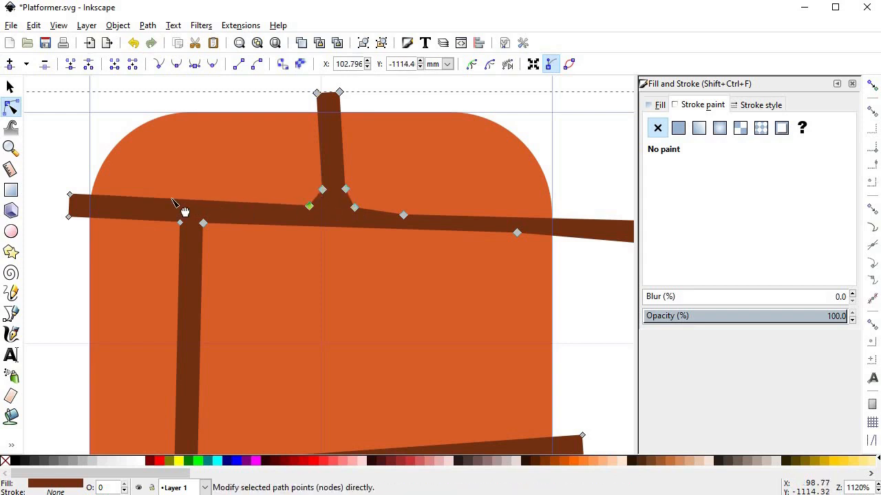
{"action": "double_click", "coordinate": [141, 198]}
{"action": "left_click_drag", "start_coordinate": [142, 199], "coordinate": [122, 205]}
Add and shift nodes on the edge of the middle vertical joint so that its width becomes uneven.
{"action": "scroll", "coordinate": [220, 272], "scroll_direction": "down", "scroll_amount": 1}
{"action": "double_click", "coordinate": [220, 267]}
{"action": "left_click_drag", "start_coordinate": [220, 266], "coordinate": [215, 257]}
{"action": "double_click", "coordinate": [203, 351]}
{"action": "left_click_drag", "start_coordinate": [202, 351], "coordinate": [204, 356]}
Add and shift nodes on the lower horizontal joint, flaring its junction with the bottom vertical joint and making its edges uneven.
{"action": "left_click_drag", "start_coordinate": [352, 400], "coordinate": [383, 338]}
{"action": "double_click", "coordinate": [359, 350]}
{"action": "double_click", "coordinate": [386, 360]}
{"action": "double_click", "coordinate": [376, 334]}
{"action": "double_click", "coordinate": [434, 335]}
{"action": "double_click", "coordinate": [172, 364]}
{"action": "left_click_drag", "start_coordinate": [171, 365], "coordinate": [168, 362]}
{"action": "key", "text": "F1"}
{"action": "left_click", "coordinate": [509, 252]}
{"action": "scroll", "coordinate": [510, 252], "scroll_direction": "down", "scroll_amount": 2}
{"action": "left_click_drag", "start_coordinate": [512, 252], "coordinate": [474, 268]}
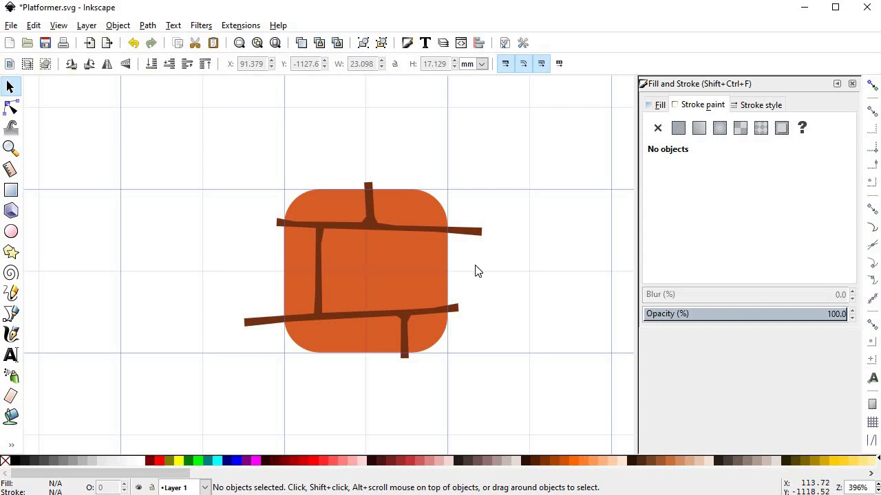
Trim the brown joint lines to the rounded square by intersecting them with a duplicate of the square.
{"action": "left_click", "coordinate": [439, 213], "text": "ctrl"}
{"action": "key", "text": "Home"}
{"action": "left_click", "coordinate": [471, 236], "text": "shift"}
{"action": "key", "text": "ctrl+asterisk"}
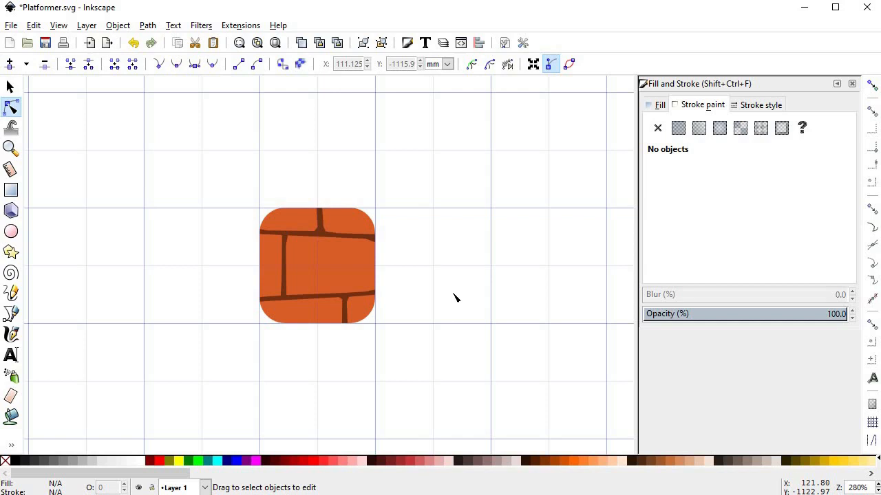
Draw a closed five-sided notch shape over the outer end of the top vertical joint with the Bezier tool.
{"action": "scroll", "coordinate": [319, 209], "scroll_direction": "up", "scroll_amount": 4}
{"action": "key", "text": "b"}
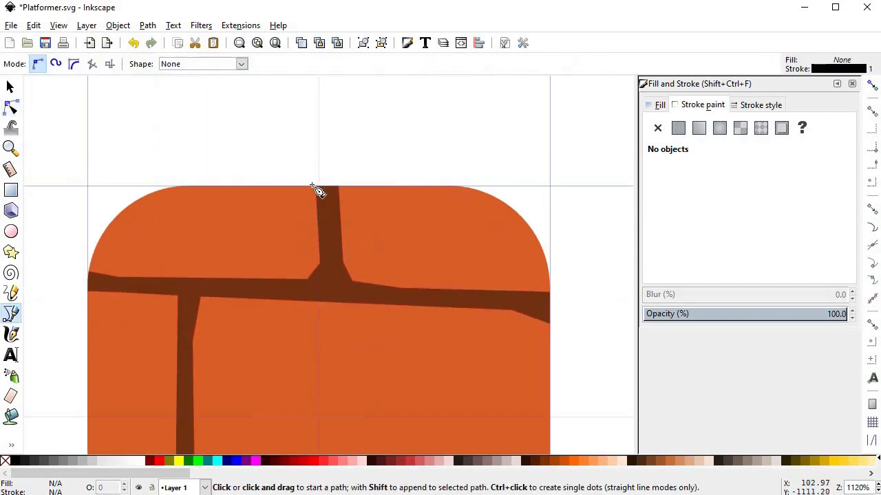
{"action": "left_click", "coordinate": [300, 187]}
{"action": "left_click", "coordinate": [317, 207]}
{"action": "left_click", "coordinate": [338, 208]}
{"action": "left_click", "coordinate": [354, 186]}
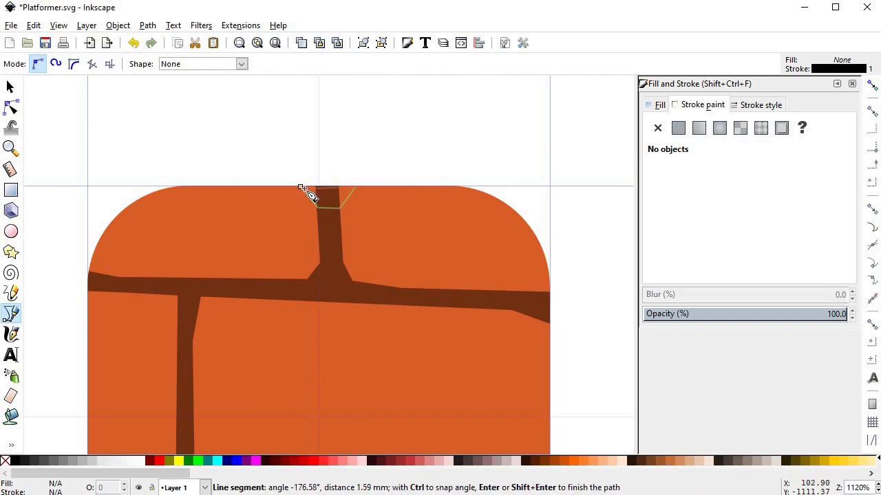
{"action": "left_click", "coordinate": [333, 157]}
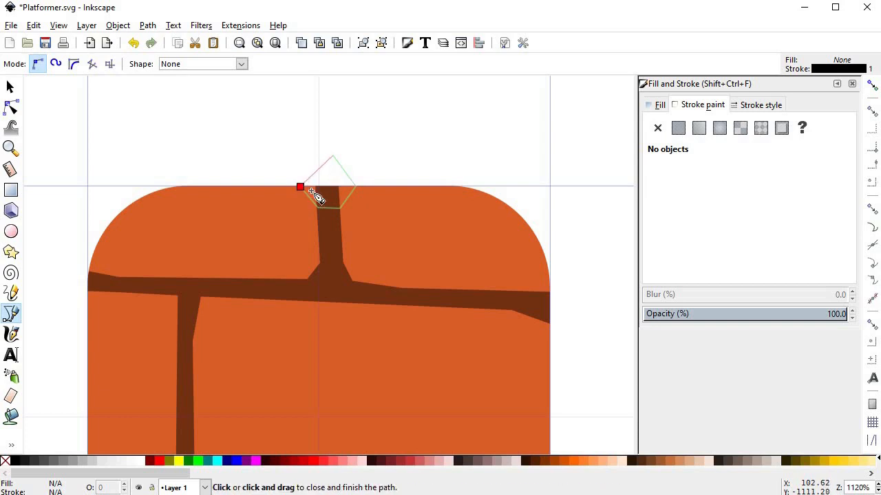
{"action": "left_click", "coordinate": [300, 186]}
Draw a closed angular notch shape over the right end of the upper horizontal joint.
{"action": "left_click", "coordinate": [548, 291]}
{"action": "left_click", "coordinate": [529, 293]}
{"action": "left_click", "coordinate": [528, 313]}
{"action": "left_click", "coordinate": [558, 343]}
{"action": "left_click", "coordinate": [556, 278]}
{"action": "left_click", "coordinate": [529, 292]}
Draw a closed angular notch shape over the left end of the upper horizontal joint.
{"action": "scroll", "coordinate": [234, 265], "scroll_direction": "up", "scroll_amount": 2}
{"action": "left_click", "coordinate": [215, 246]}
{"action": "left_click", "coordinate": [252, 268]}
{"action": "left_click", "coordinate": [251, 291]}
{"action": "left_click", "coordinate": [216, 329]}
{"action": "left_click", "coordinate": [215, 246]}
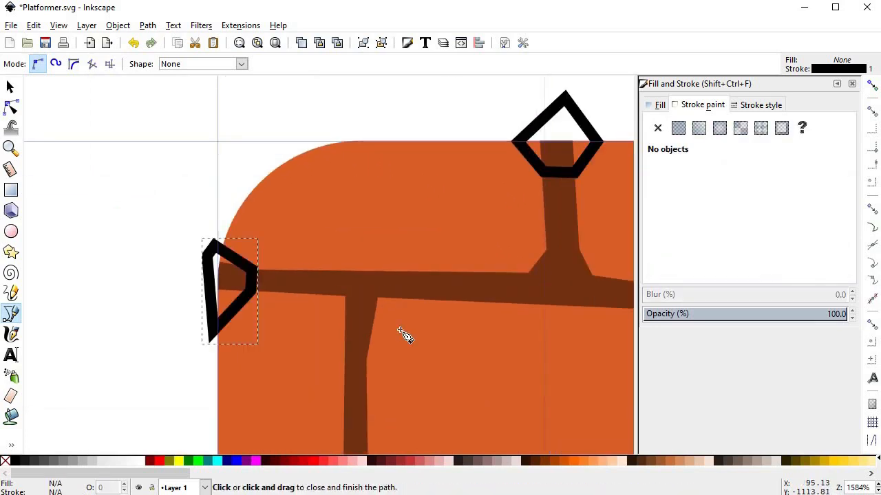
Draw a closed angular notch shape over the left end of the lower horizontal joint.
{"action": "scroll", "coordinate": [390, 326], "scroll_direction": "down", "scroll_amount": 5}
{"action": "scroll", "coordinate": [371, 393], "scroll_direction": "up", "scroll_amount": 5}
{"action": "left_click", "coordinate": [309, 283]}
{"action": "left_click", "coordinate": [333, 301]}
{"action": "left_click", "coordinate": [337, 322]}
{"action": "scroll", "coordinate": [339, 289], "scroll_direction": "up", "scroll_amount": 3}
{"action": "right_click", "coordinate": [339, 289]}
Draw a closed angular notch shape over the outer end of the bottom vertical joint.
{"action": "left_click", "coordinate": [280, 287]}
{"action": "left_click", "coordinate": [305, 244]}
{"action": "left_click", "coordinate": [348, 244]}
{"action": "left_click", "coordinate": [392, 296]}
{"action": "left_click", "coordinate": [259, 316]}
{"action": "left_click", "coordinate": [279, 287]}
Draw a closed angular notch shape over the right end of the lower horizontal joint.
{"action": "left_click", "coordinate": [427, 225]}
{"action": "left_click", "coordinate": [426, 252]}
{"action": "left_click", "coordinate": [491, 309]}
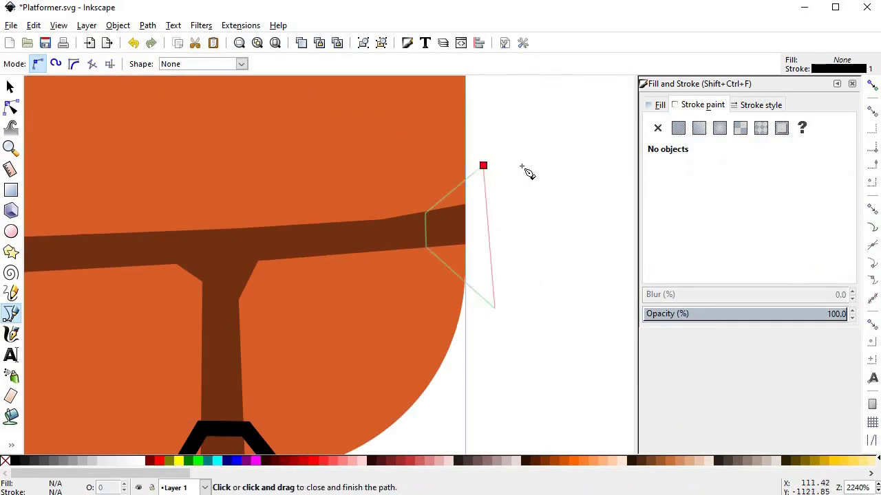
{"action": "left_click", "coordinate": [483, 165]}
{"action": "scroll", "coordinate": [520, 206], "scroll_direction": "down", "scroll_amount": 4}
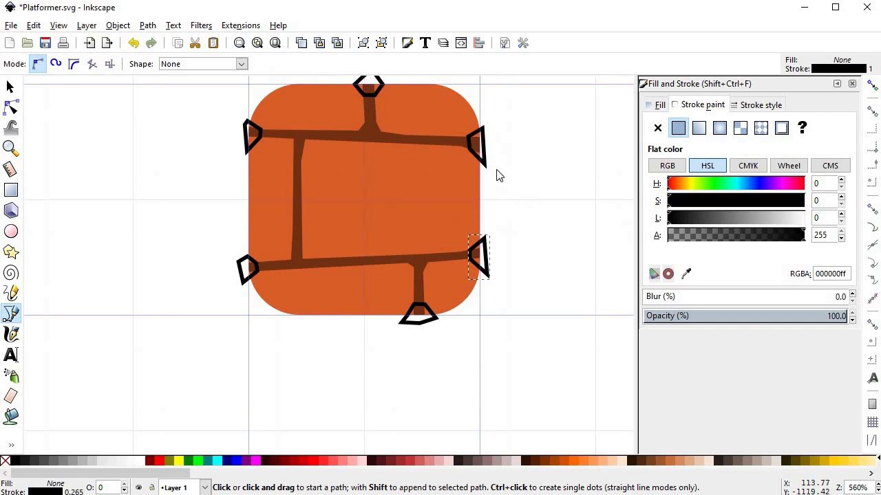
Combine all six notch shapes around the block's edge into a single path.
{"action": "key", "text": "F1"}
{"action": "left_click", "coordinate": [485, 155]}
{"action": "left_click", "coordinate": [488, 258], "text": "shift"}
{"action": "left_click", "coordinate": [430, 320], "text": "shift"}
{"action": "left_click", "coordinate": [246, 274], "text": "shift"}
{"action": "left_click", "coordinate": [246, 138], "text": "shift"}
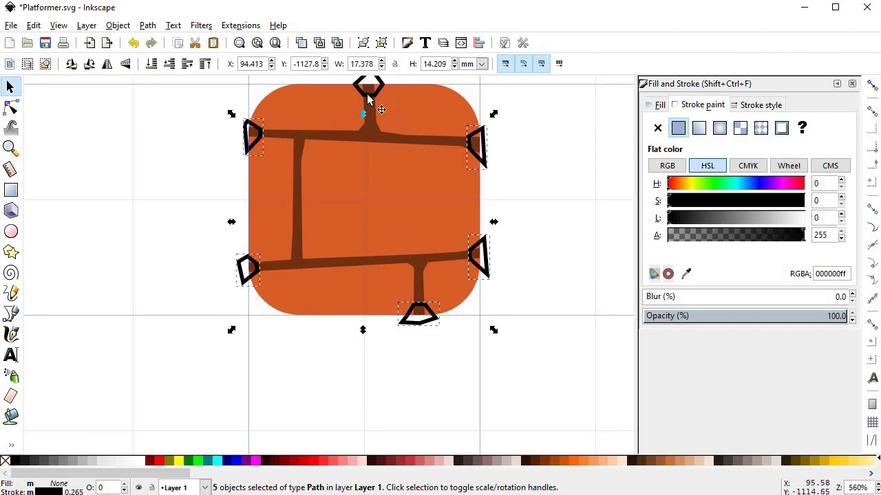
{"action": "left_click", "coordinate": [369, 88], "text": "shift"}
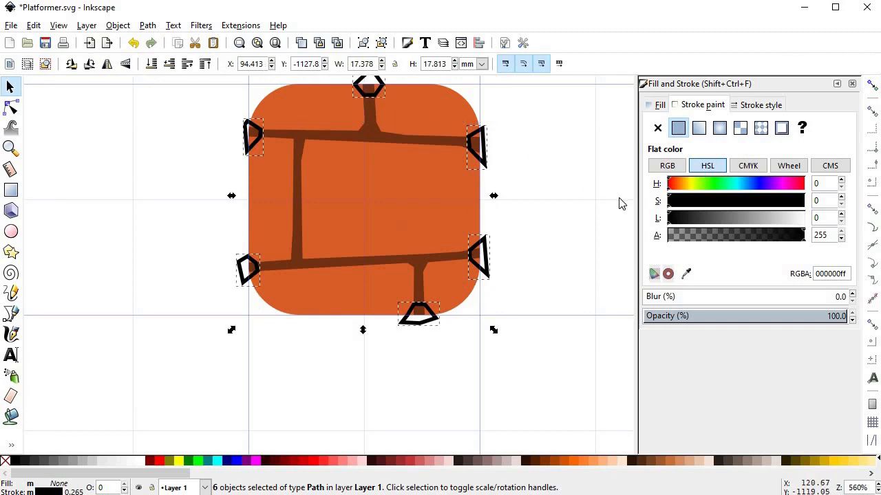
{"action": "key", "text": "ctrl+k"}
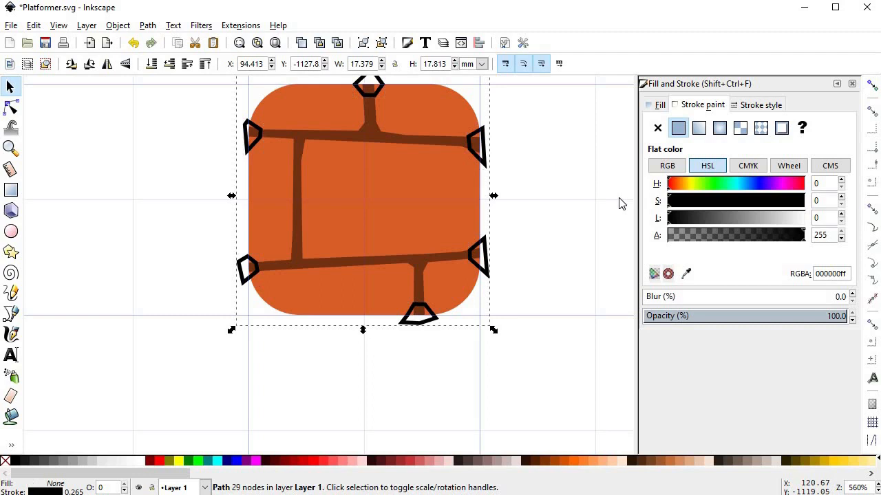
Subtract the combined notch path from the orange rounded square with a Difference operation.
{"action": "left_click", "coordinate": [452, 116], "text": "shift"}
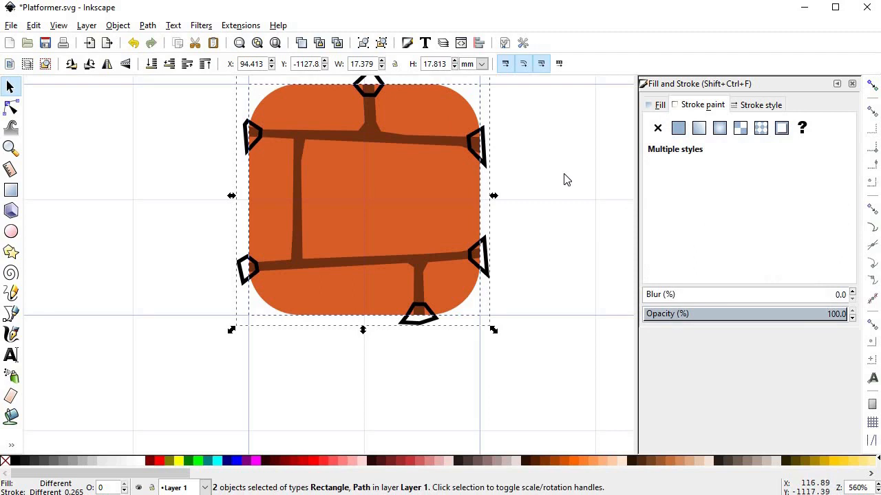
{"action": "key", "text": "ctrl+minus"}
{"action": "key", "text": "space"}
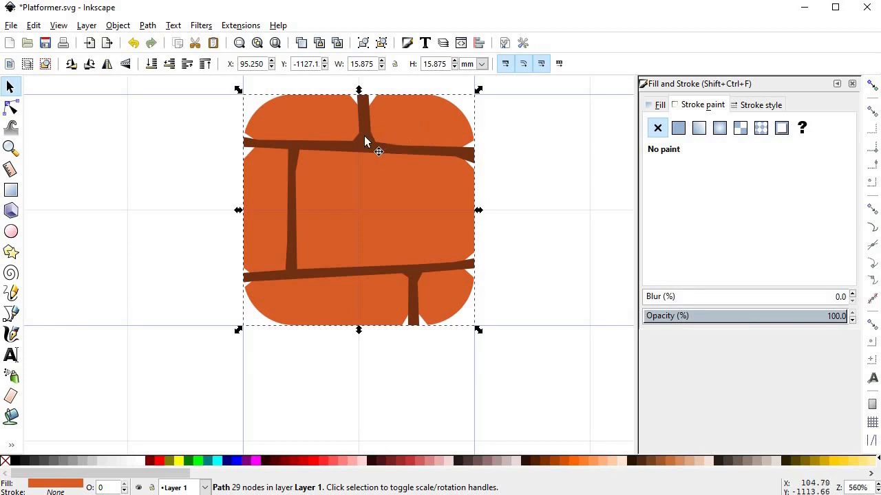
Shorten the brown joint lines to the notched block by intersecting them with a duplicate of the block.
{"action": "key", "text": "Home"}
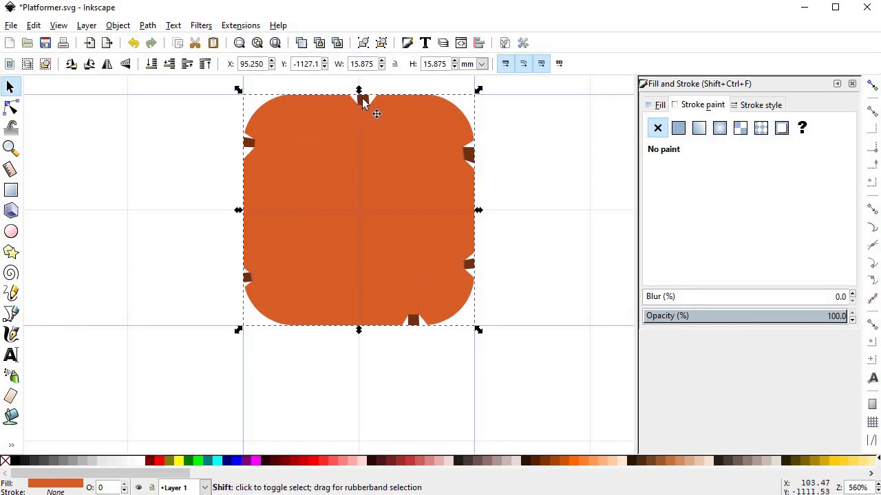
{"action": "left_click", "coordinate": [363, 102], "text": "shift"}
{"action": "left_click", "coordinate": [471, 156], "text": "shift"}
{"action": "left_click", "coordinate": [490, 160]}
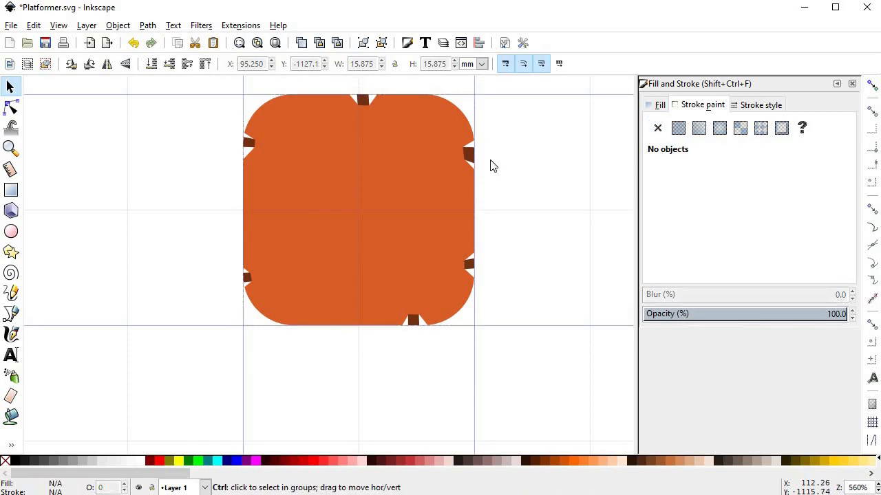
{"action": "scroll", "coordinate": [489, 159], "scroll_direction": "up", "scroll_amount": 3}
{"action": "left_click", "coordinate": [427, 122]}
{"action": "left_click", "coordinate": [433, 141], "text": "shift"}
{"action": "scroll", "coordinate": [523, 210], "scroll_direction": "down", "scroll_amount": 1}
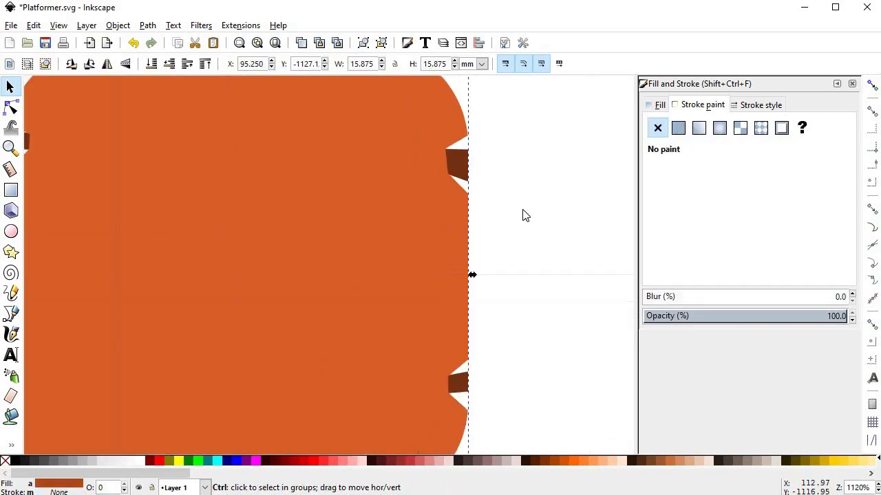
{"action": "key", "text": "ctrl+asterisk"}
{"action": "scroll", "coordinate": [523, 210], "scroll_direction": "down", "scroll_amount": 2}
{"action": "left_click", "coordinate": [523, 210]}
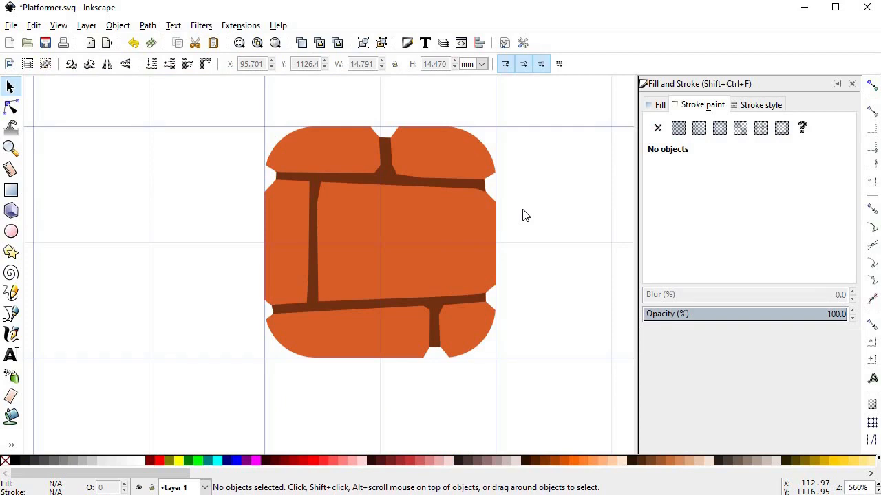
Draw a curved line from the block's right edge across the upper right brick to the top vertical joint.
{"action": "scroll", "coordinate": [527, 215], "scroll_direction": "down", "scroll_amount": 4}
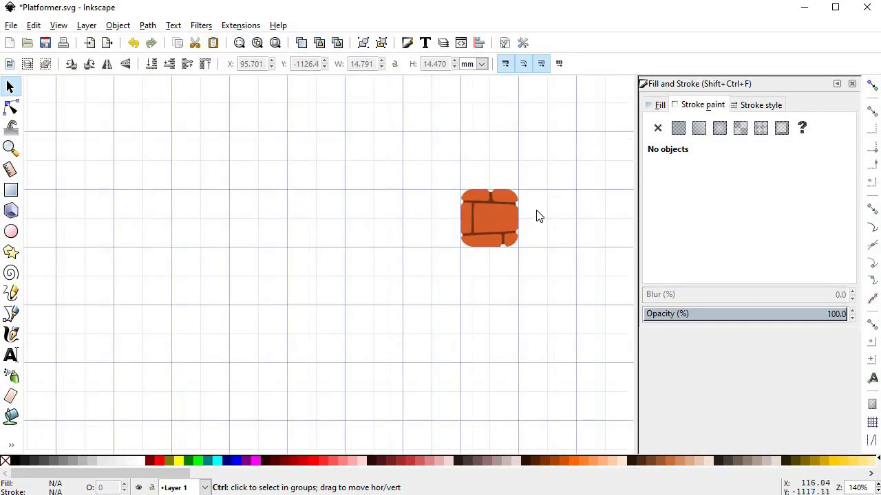
{"action": "scroll", "coordinate": [536, 216], "scroll_direction": "up", "scroll_amount": 2}
{"action": "scroll", "coordinate": [537, 216], "scroll_direction": "up", "scroll_amount": 1}
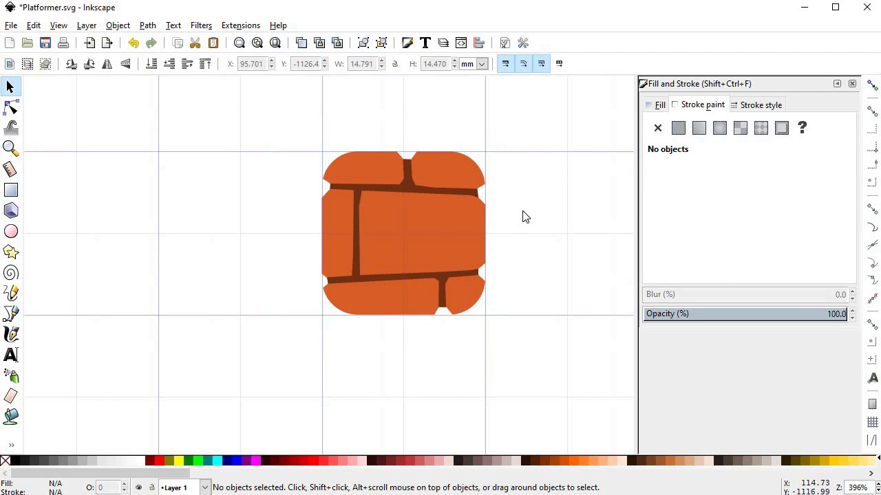
{"action": "scroll", "coordinate": [505, 177], "scroll_direction": "up", "scroll_amount": 2}
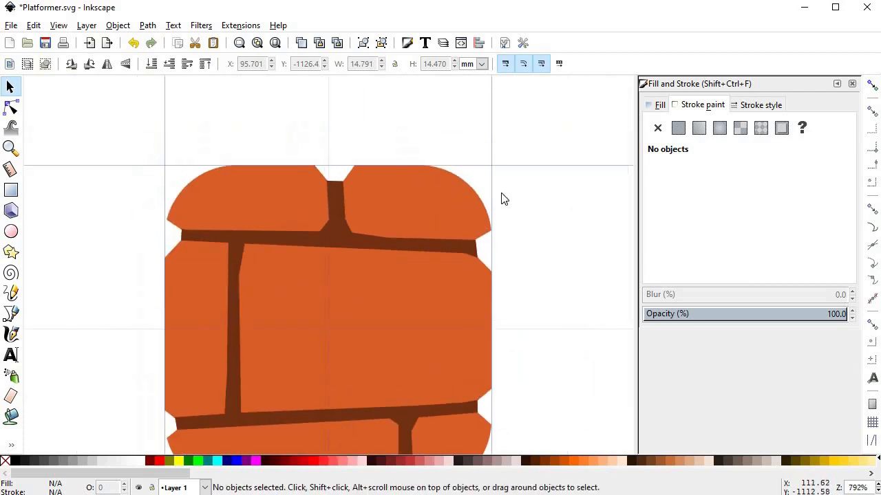
{"action": "key", "text": "b"}
{"action": "left_click", "coordinate": [489, 219]}
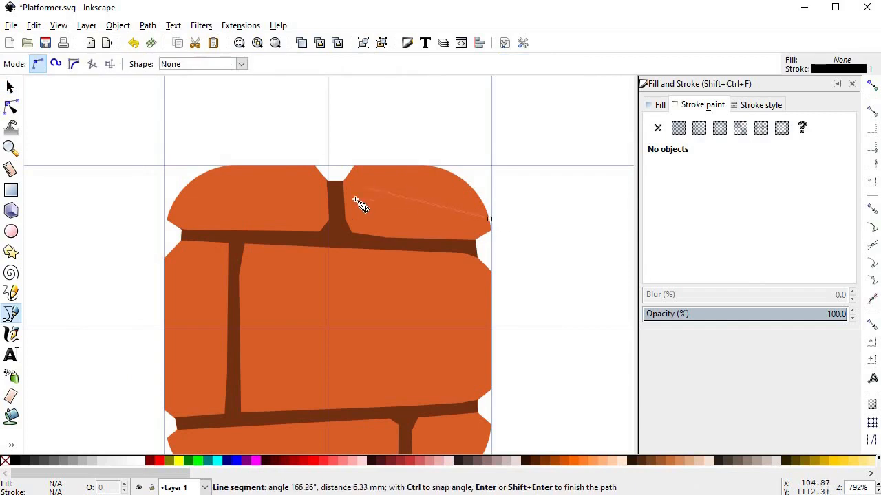
{"action": "left_click_drag", "start_coordinate": [346, 198], "coordinate": [273, 216]}
{"action": "key", "text": "Return"}
Continue the curve across the upper left brick and around above the block to close it into one outline.
{"action": "left_click", "coordinate": [346, 198]}
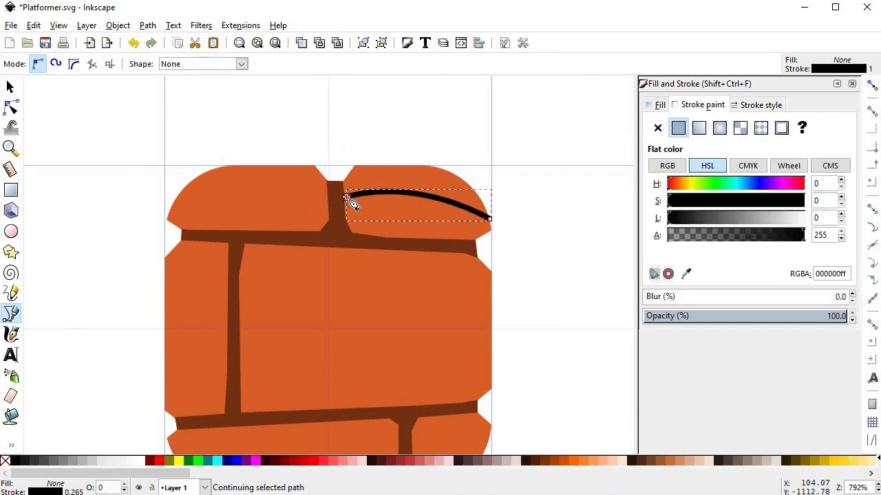
{"action": "left_click", "coordinate": [212, 192]}
{"action": "left_click", "coordinate": [180, 238]}
{"action": "left_click", "coordinate": [120, 235]}
{"action": "left_click", "coordinate": [122, 173]}
{"action": "left_click_drag", "start_coordinate": [244, 116], "coordinate": [261, 116]}
{"action": "left_click_drag", "start_coordinate": [530, 144], "coordinate": [536, 151]}
{"action": "left_click_drag", "start_coordinate": [549, 210], "coordinate": [547, 217]}
{"action": "left_click", "coordinate": [530, 239]}
{"action": "left_click", "coordinate": [492, 220]}
Move the upper outline's inner corner node on the upper left brick slightly downward.
{"action": "key", "text": "n"}
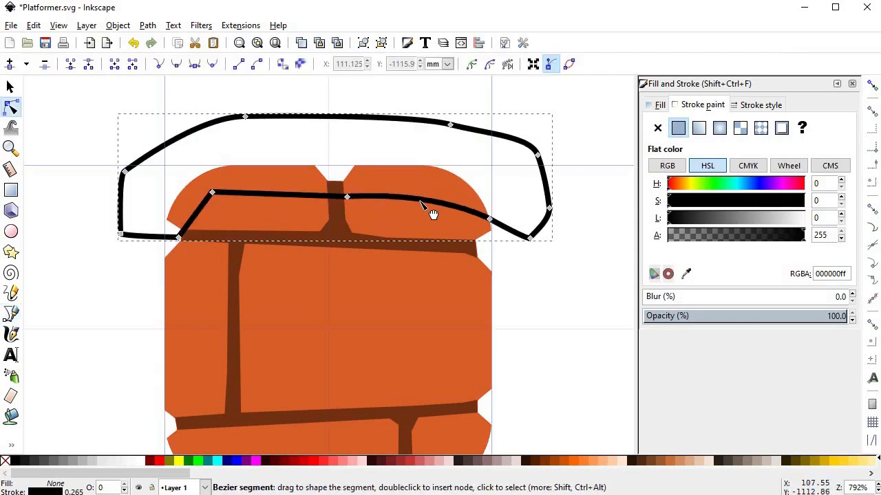
{"action": "left_click_drag", "start_coordinate": [212, 193], "coordinate": [211, 200]}
{"action": "key", "text": "s"}
{"action": "key", "text": "n"}
{"action": "left_click_drag", "start_coordinate": [572, 292], "coordinate": [560, 260]}
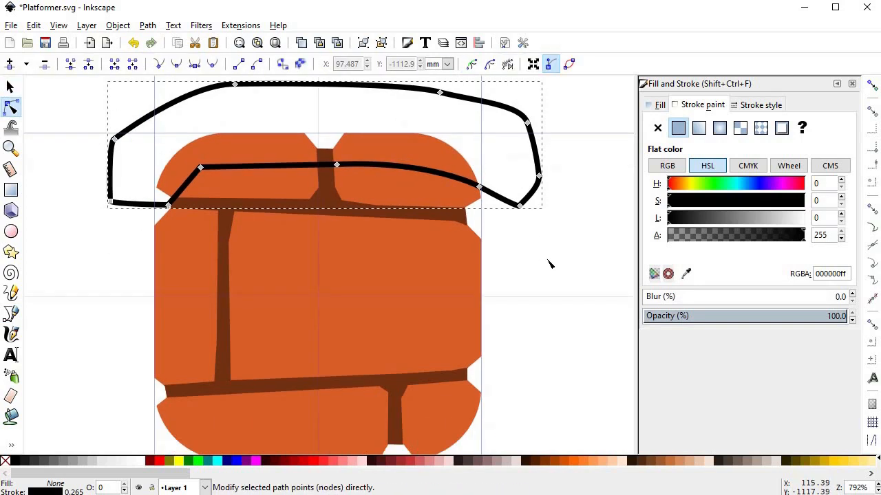
{"action": "key", "text": "s"}
Draw a closed outline around the block's lower edge with a curved top side, and bow that curve slightly downward.
{"action": "left_click_drag", "start_coordinate": [511, 356], "coordinate": [515, 323]}
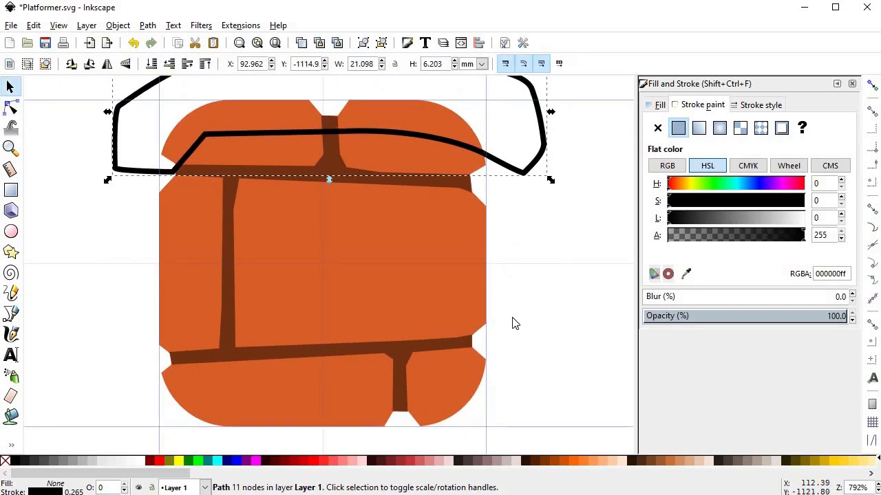
{"action": "key", "text": "b"}
{"action": "left_click", "coordinate": [485, 362]}
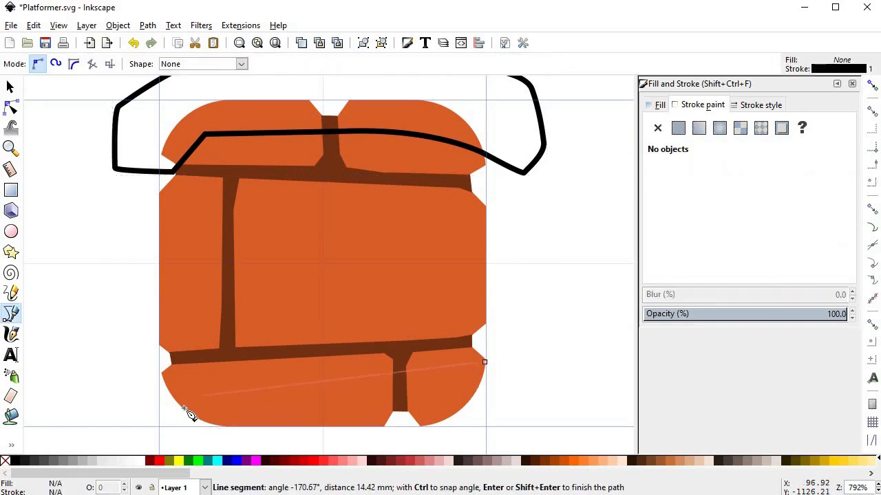
{"action": "mouse_move", "coordinate": [131, 431]}
{"action": "left_mouse_down"}
{"action": "mouse_move", "coordinate": [104, 419]}
{"action": "mouse_move", "coordinate": [146, 435]}
{"action": "left_mouse_up"}
{"action": "left_click", "coordinate": [362, 442]}
{"action": "left_click", "coordinate": [510, 432]}
{"action": "left_click", "coordinate": [515, 388]}
{"action": "left_click", "coordinate": [503, 360]}
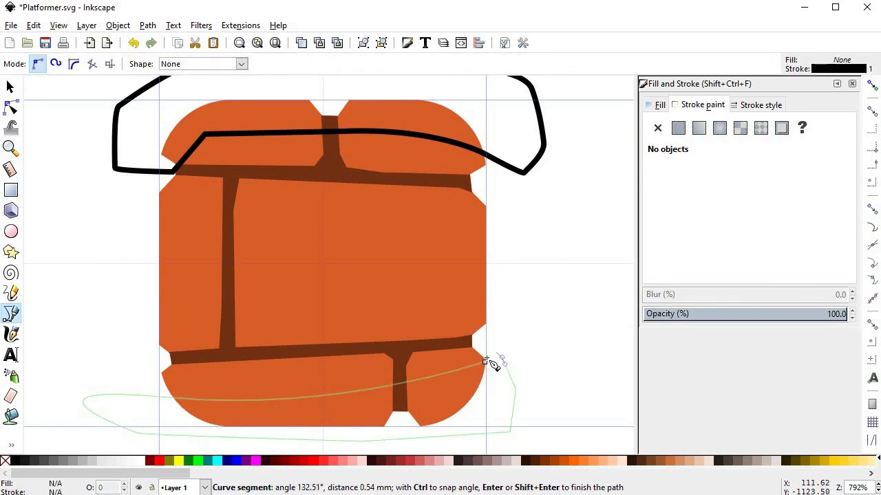
{"action": "left_click", "coordinate": [496, 353]}
{"action": "left_click", "coordinate": [485, 362]}
{"action": "key", "text": "n"}
{"action": "left_click_drag", "start_coordinate": [319, 399], "coordinate": [335, 406]}
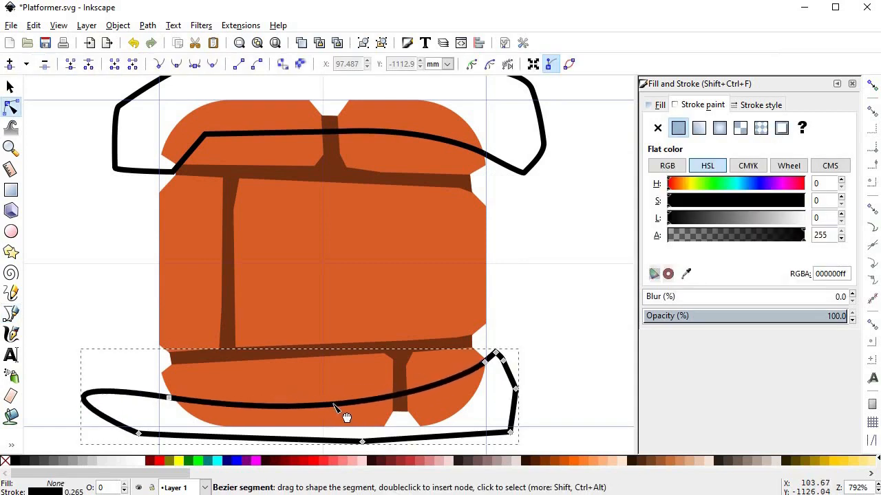
Adjust the curve handles on the lower outline's top side to reshape its sweep across the lower bricks.
{"action": "left_click", "coordinate": [485, 362]}
{"action": "left_click_drag", "start_coordinate": [488, 364], "coordinate": [247, 411]}
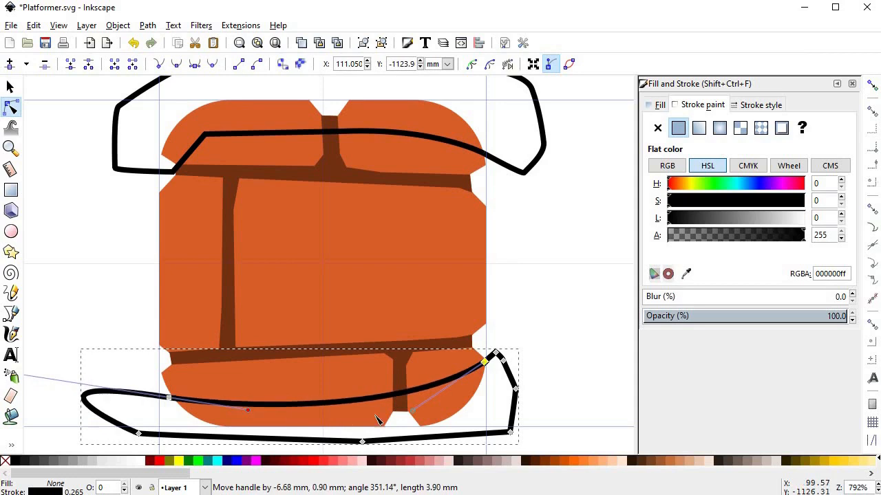
{"action": "left_click_drag", "start_coordinate": [413, 412], "coordinate": [429, 418]}
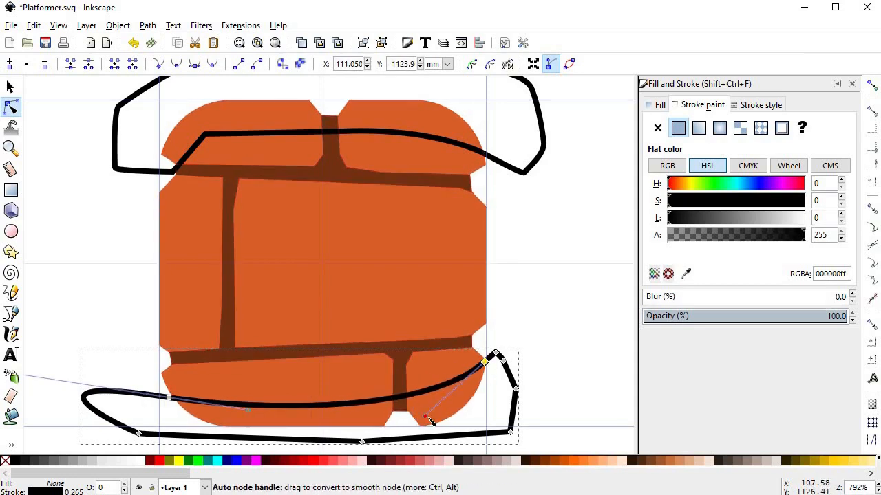
{"action": "left_click_drag", "start_coordinate": [246, 412], "coordinate": [237, 409]}
Trim the upper outline to the block's contour by intersecting it with a duplicate of the orange block.
{"action": "key", "text": "F1"}
{"action": "left_click", "coordinate": [429, 262]}
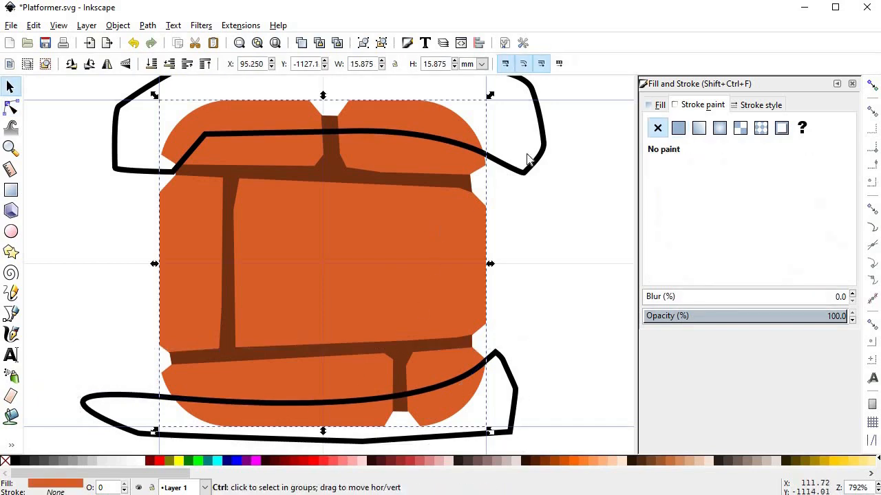
{"action": "key", "text": "ctrl+d"}
{"action": "left_click", "coordinate": [532, 165], "text": "shift"}
{"action": "key", "text": "ctrl+asterisk"}
Trim the lower outline to the block's contour by intersecting it with another duplicate of the orange block.
{"action": "left_click", "coordinate": [481, 222]}
{"action": "key", "text": "ctrl+d"}
{"action": "left_click", "coordinate": [517, 385], "text": "shift"}
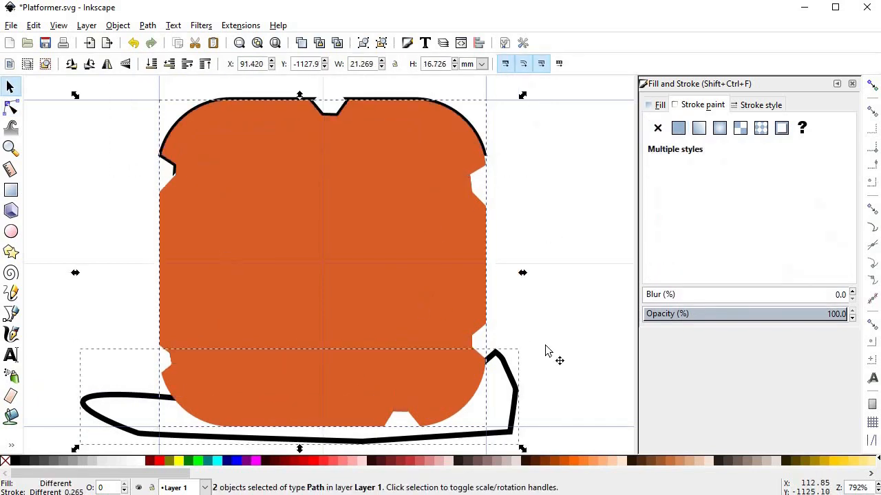
{"action": "key", "text": "ctrl+asterisk"}
Bow the slanted inner segment at the upper outline's left end outward into a rounded curve.
{"action": "key", "text": "space"}
{"action": "scroll", "coordinate": [207, 200], "scroll_direction": "up", "scroll_amount": 2}
{"action": "key", "text": "F2"}
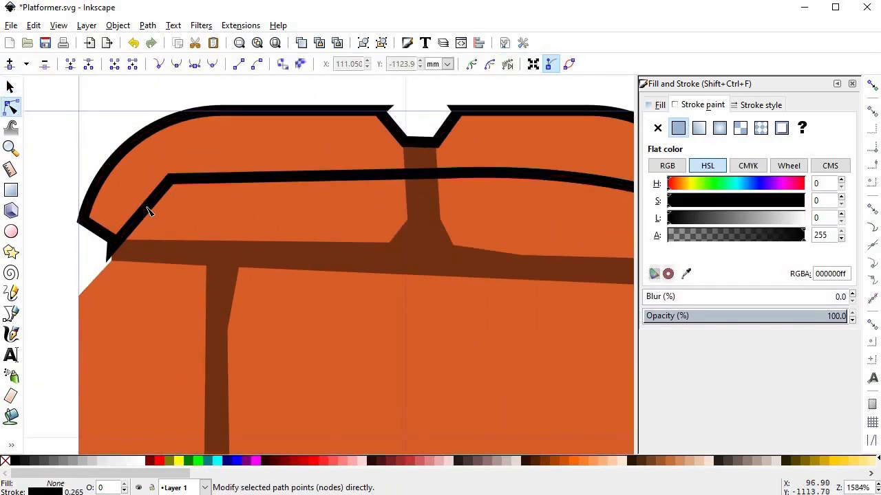
{"action": "left_click", "coordinate": [145, 207]}
{"action": "left_click_drag", "start_coordinate": [141, 210], "coordinate": [136, 208]}
{"action": "scroll", "coordinate": [320, 206], "scroll_direction": "down", "scroll_amount": 1}
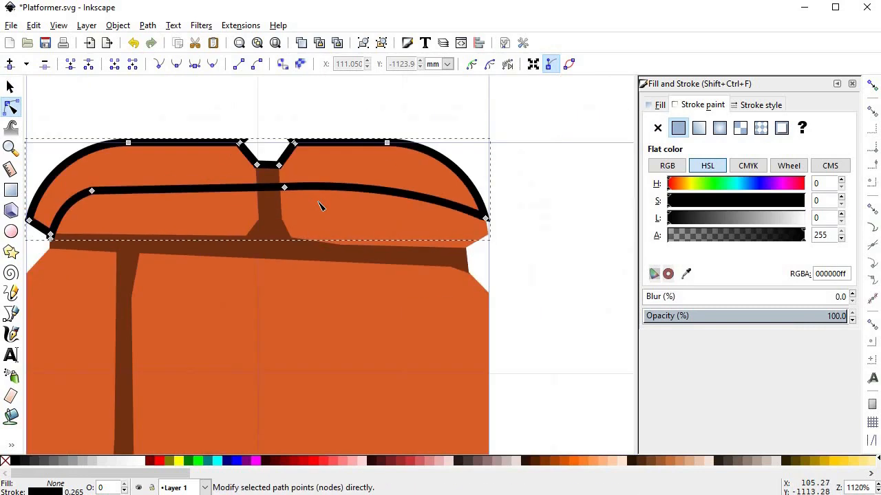
Draw a closed straight-sided outline along the underside of the upper right brick, rising to a point at the vertical joint.
{"action": "key", "text": "space"}
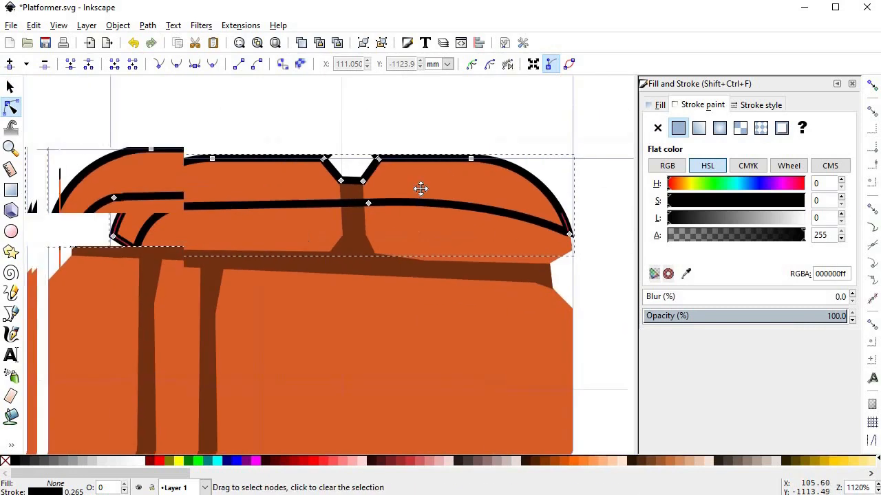
{"action": "key", "text": "b"}
{"action": "left_click", "coordinate": [335, 175]}
{"action": "left_click", "coordinate": [370, 204]}
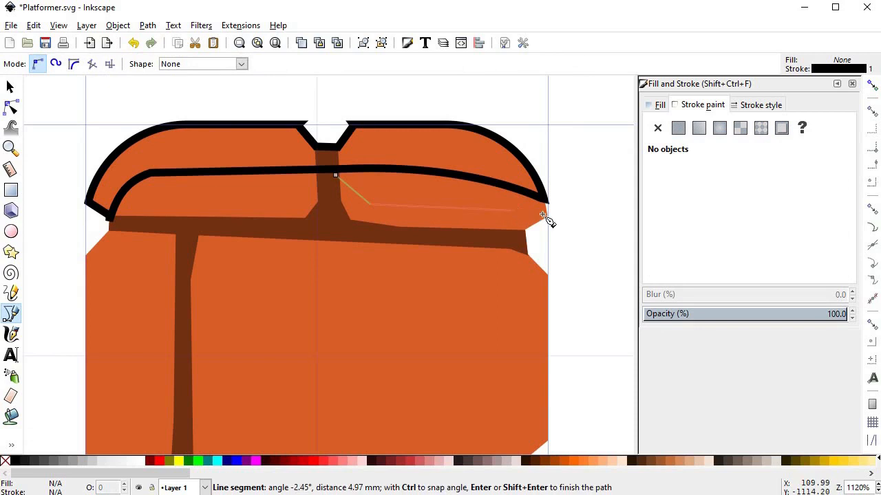
{"action": "left_click", "coordinate": [555, 214]}
{"action": "left_click", "coordinate": [545, 240]}
{"action": "left_click", "coordinate": [376, 234]}
{"action": "left_click", "coordinate": [333, 228]}
{"action": "left_click", "coordinate": [327, 197]}
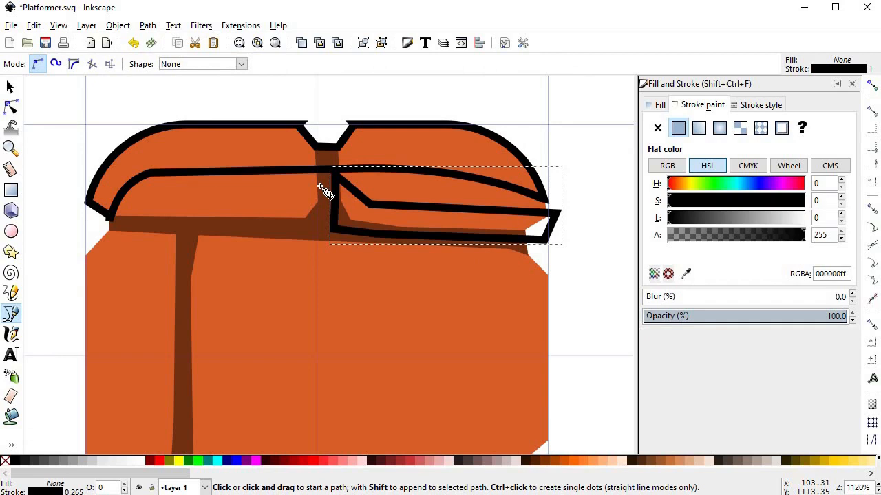
Draw a closed straight-sided outline along the underside of the upper left brick, rising to a point at the vertical joint.
{"action": "left_click", "coordinate": [323, 181]}
{"action": "left_click", "coordinate": [296, 198]}
{"action": "left_click", "coordinate": [123, 207]}
{"action": "left_click", "coordinate": [116, 221]}
{"action": "left_click", "coordinate": [306, 231]}
{"action": "left_click", "coordinate": [323, 180]}
Draw a narrow closed outline along the top edges of both lower bricks, extending past the block's sides.
{"action": "key", "text": "space"}
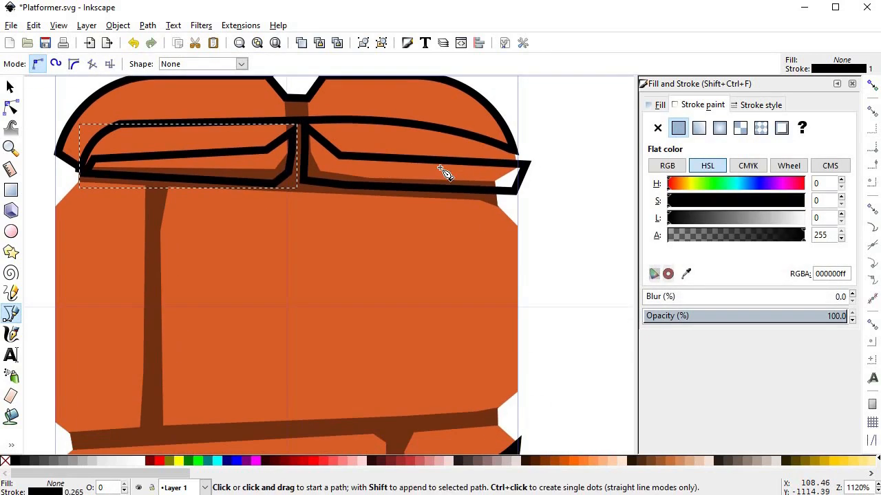
{"action": "key", "text": "space"}
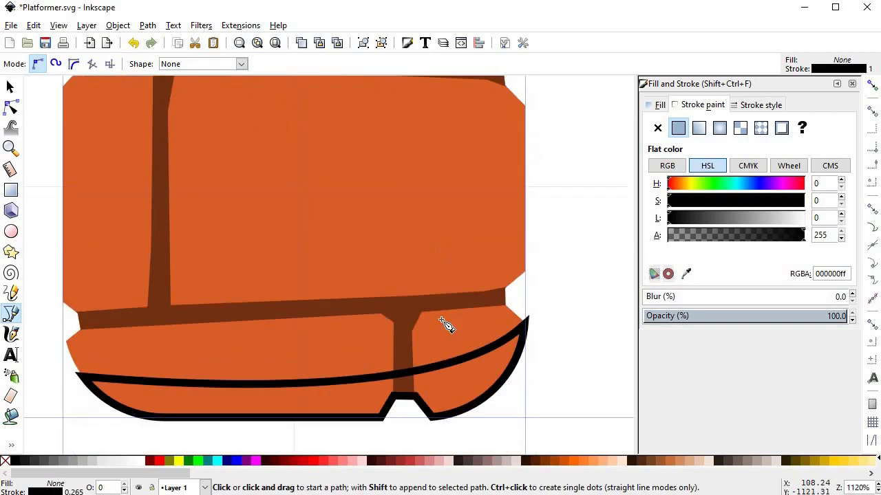
{"action": "scroll", "coordinate": [428, 358], "scroll_direction": "down", "scroll_amount": 1}
{"action": "key", "text": "space"}
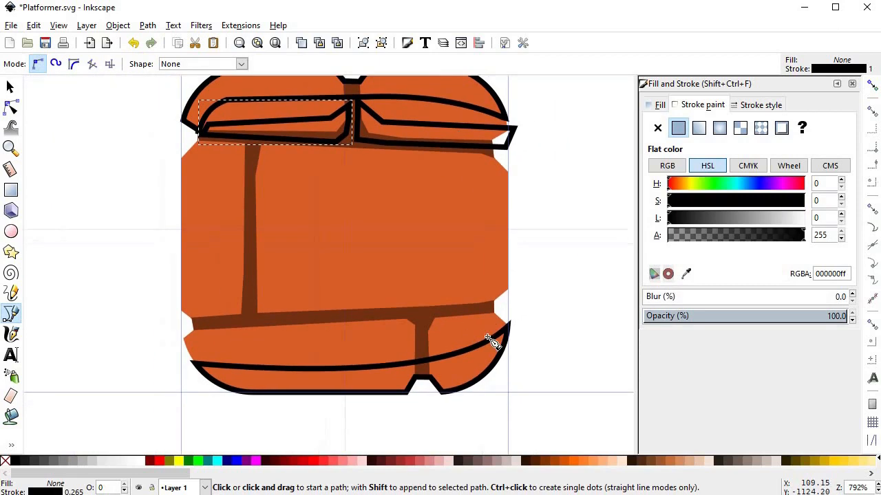
{"action": "left_click", "coordinate": [508, 325]}
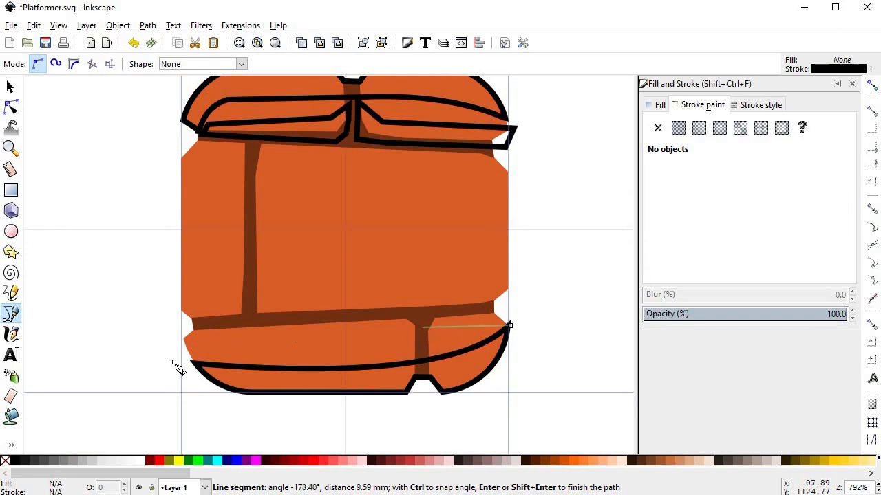
{"action": "left_click", "coordinate": [168, 336]}
{"action": "left_click", "coordinate": [417, 311]}
{"action": "left_click", "coordinate": [520, 307]}
{"action": "left_click", "coordinate": [524, 323]}
{"action": "left_click", "coordinate": [509, 326]}
Intersect the upper right brick's underside outline with a duplicate of the block to trim its overhang.
{"action": "key", "text": "s"}
{"action": "left_click", "coordinate": [498, 180]}
{"action": "key", "text": "ctrl+d"}
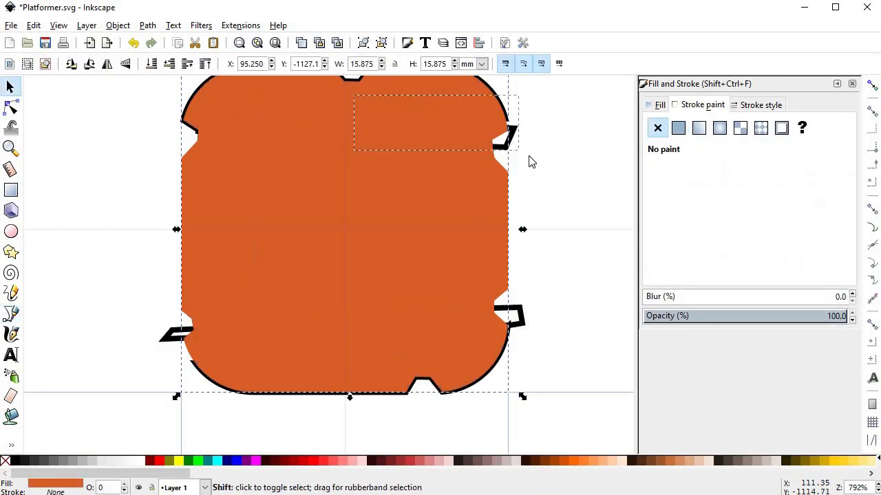
{"action": "left_click", "coordinate": [512, 140], "text": "shift"}
{"action": "key", "text": "ctrl+asterisk"}
Intersect the narrow outline along the lower bricks' top edges with a duplicate of the block.
{"action": "left_click", "coordinate": [488, 239]}
{"action": "key", "text": "ctrl+d"}
{"action": "left_click", "coordinate": [526, 317], "text": "shift"}
{"action": "key", "text": "ctrl+asterisk"}
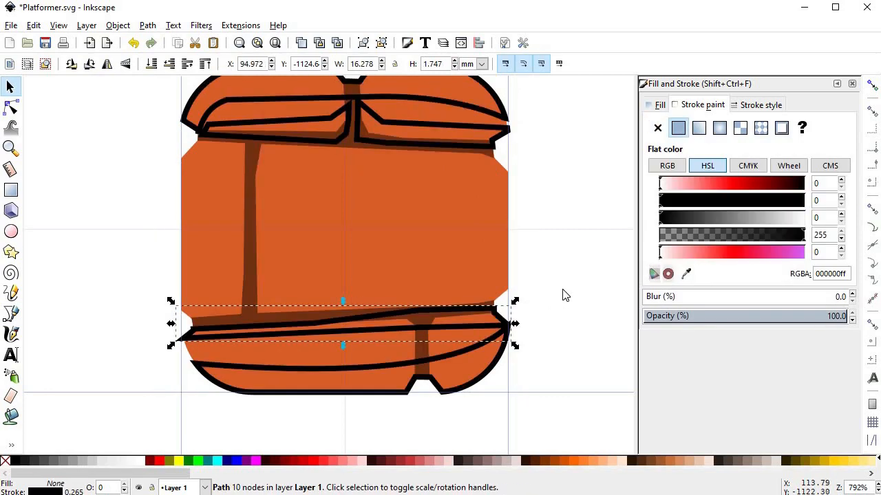
{"action": "key", "text": "Escape"}
Fill the top edge shape with the orange picked from the block and remove its stroke.
{"action": "scroll", "coordinate": [490, 259], "scroll_direction": "up", "scroll_amount": 2}
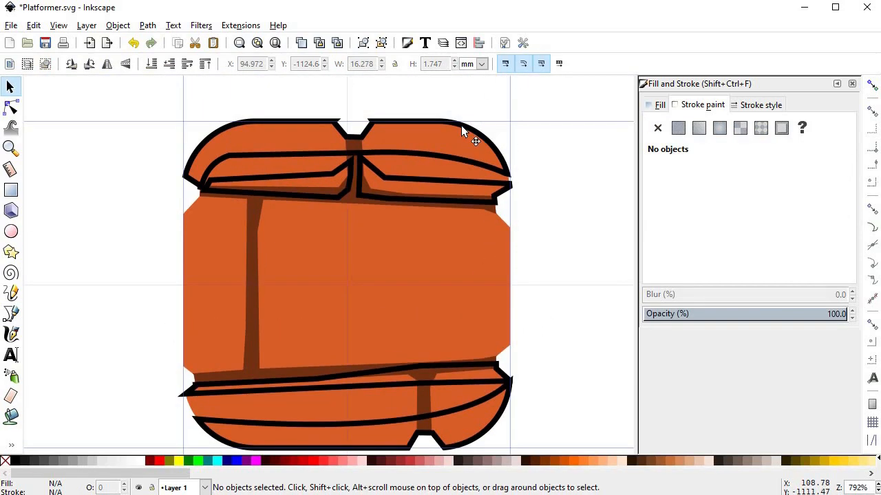
{"action": "left_click", "coordinate": [479, 131]}
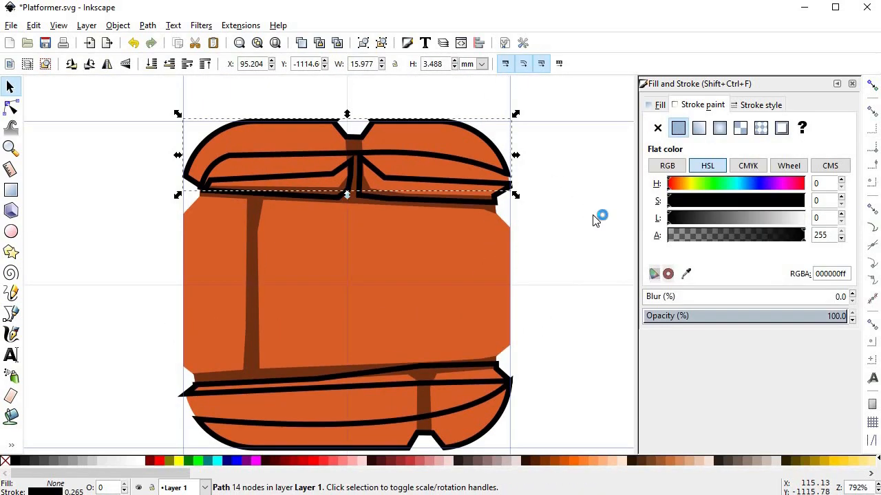
{"action": "key", "text": "d"}
{"action": "left_click", "coordinate": [474, 266]}
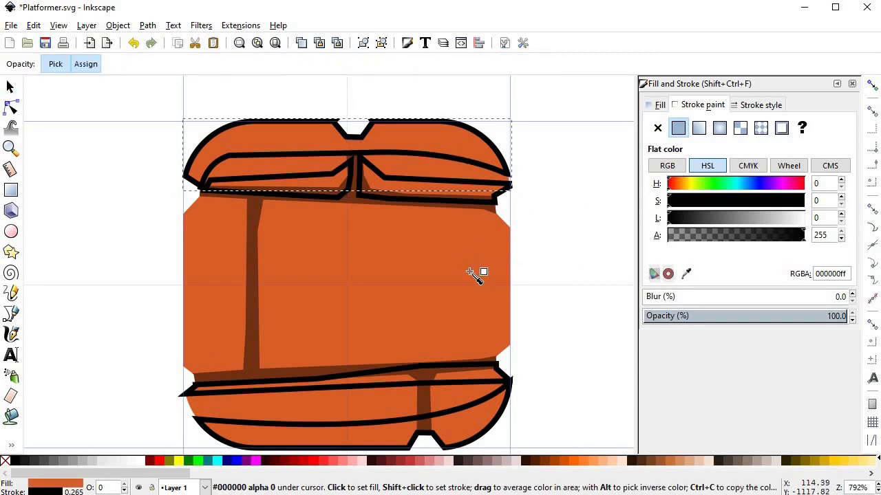
{"action": "left_click", "coordinate": [5, 461], "text": "shift"}
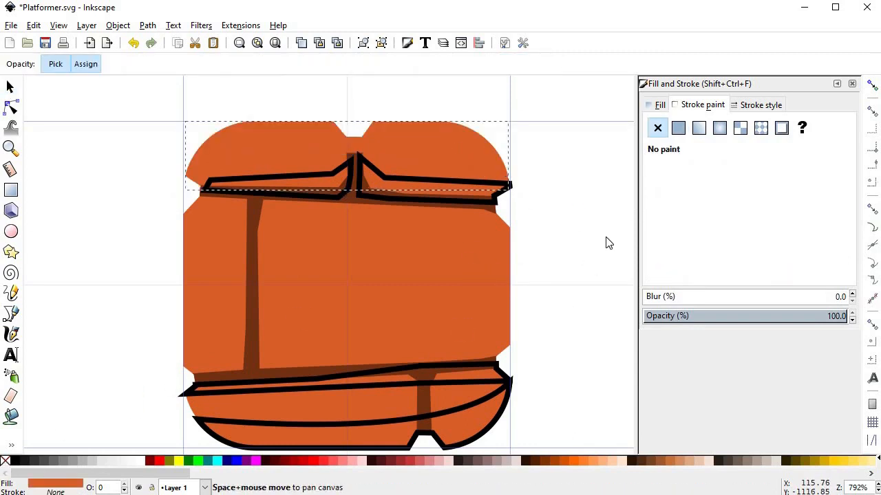
Lighten the top edge shape's fill to lightness 166 and lower the shape behind the brown joints.
{"action": "key", "text": "space"}
{"action": "key", "text": "Tab"}
{"action": "key", "text": "shift+Tab"}
{"action": "key", "text": "d"}
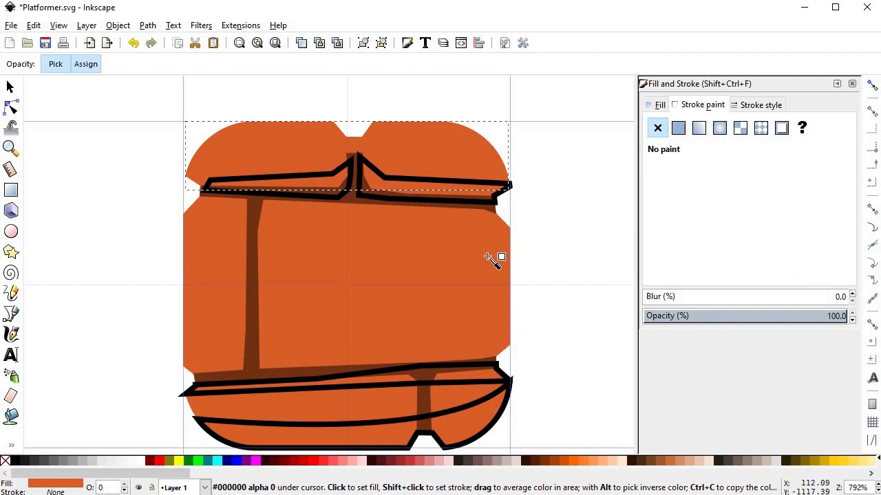
{"action": "left_click", "coordinate": [655, 106]}
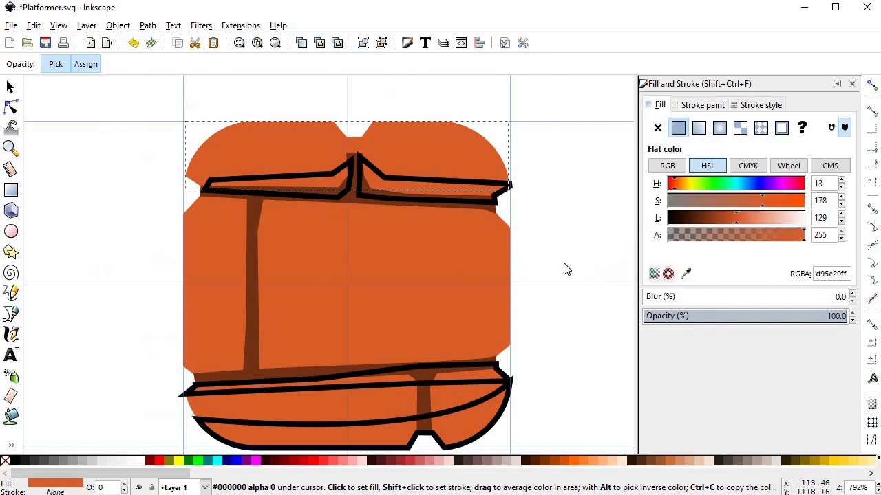
{"action": "key", "text": "n"}
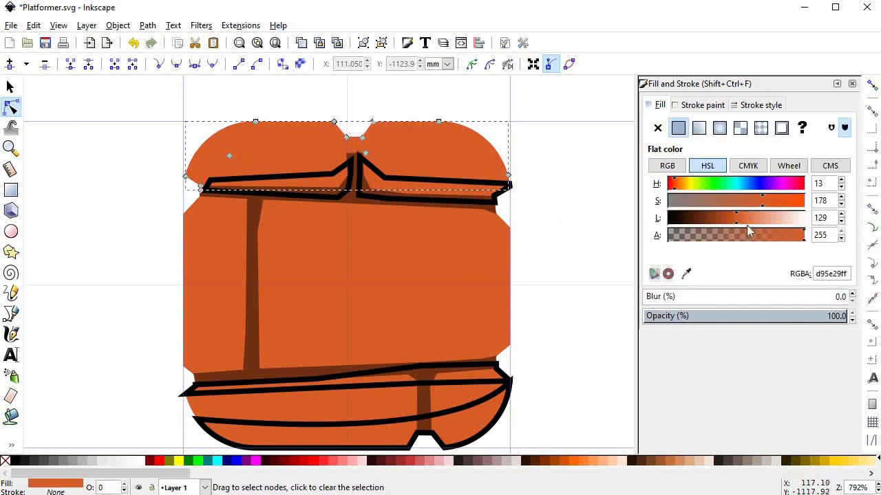
{"action": "left_click_drag", "start_coordinate": [751, 219], "coordinate": [755, 218]}
{"action": "key", "text": "s"}
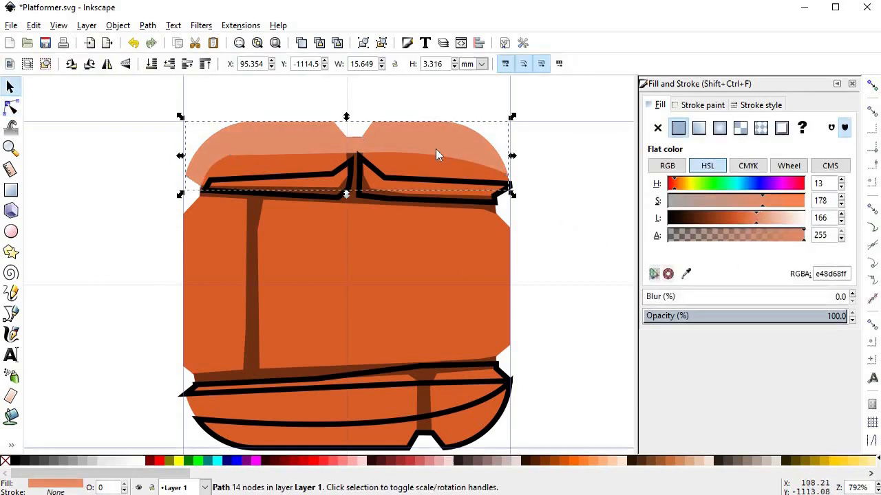
{"action": "left_click", "coordinate": [169, 65]}
Fill the upper right brick's underside shape with a darker shade of the block's orange and remove its stroke.
{"action": "left_click", "coordinate": [383, 182]}
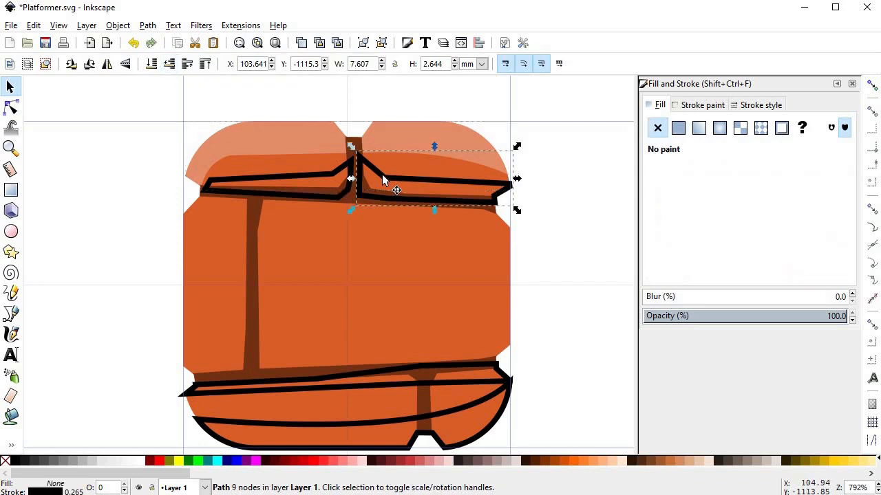
{"action": "key", "text": "d"}
{"action": "left_click", "coordinate": [427, 272]}
{"action": "left_click", "coordinate": [7, 462], "text": "shift"}
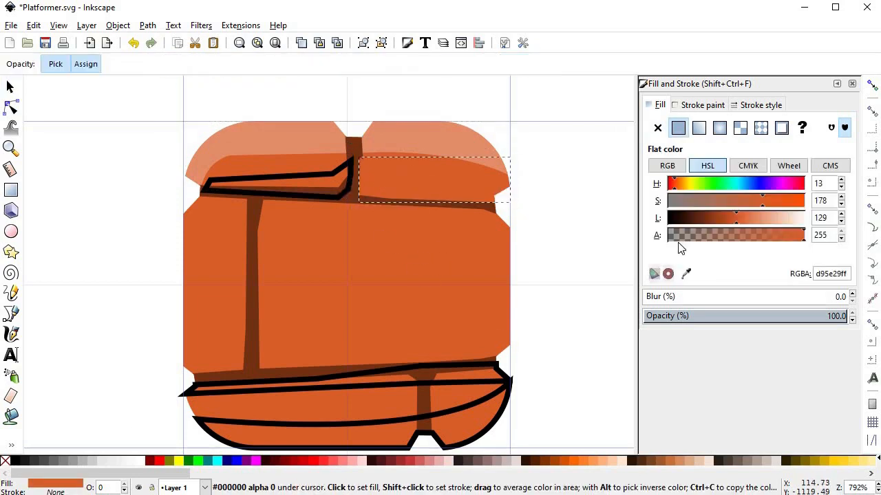
{"action": "left_click", "coordinate": [717, 219]}
{"action": "left_click", "coordinate": [722, 217]}
Paste the dark shade's style onto the upper left brick's underside shape and the bottom edge shape, lowering the latter behind the joints.
{"action": "key", "text": "s"}
{"action": "left_click", "coordinate": [321, 176]}
{"action": "key", "text": "ctrl+shift+v"}
{"action": "left_click", "coordinate": [447, 411]}
{"action": "key", "text": "ctrl+shift+v"}
{"action": "left_click", "coordinate": [170, 66]}
Paste the top highlight's style onto the strip along the lower bricks' top edges and lower it behind the joints.
{"action": "left_click", "coordinate": [447, 141]}
{"action": "key", "text": "ctrl+c"}
{"action": "left_click", "coordinate": [479, 366]}
{"action": "key", "text": "ctrl+shift+v"}
{"action": "left_click", "coordinate": [170, 65]}
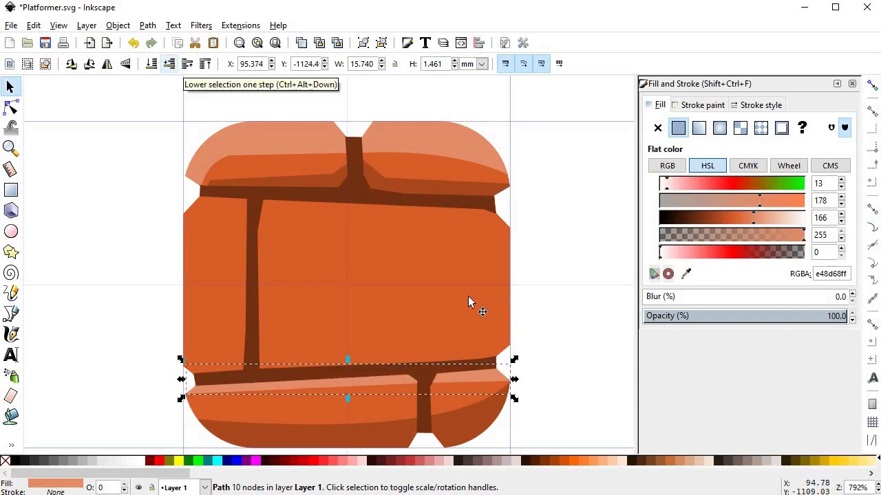
{"action": "left_click", "coordinate": [526, 339]}
Raise the top highlight's inner nodes at the joint and left corner, and bow its right curve upward.
{"action": "scroll", "coordinate": [527, 339], "scroll_direction": "down", "scroll_amount": 4}
{"action": "scroll", "coordinate": [518, 329], "scroll_direction": "up", "scroll_amount": 4}
{"action": "left_click", "coordinate": [391, 200]}
{"action": "key", "text": "F2"}
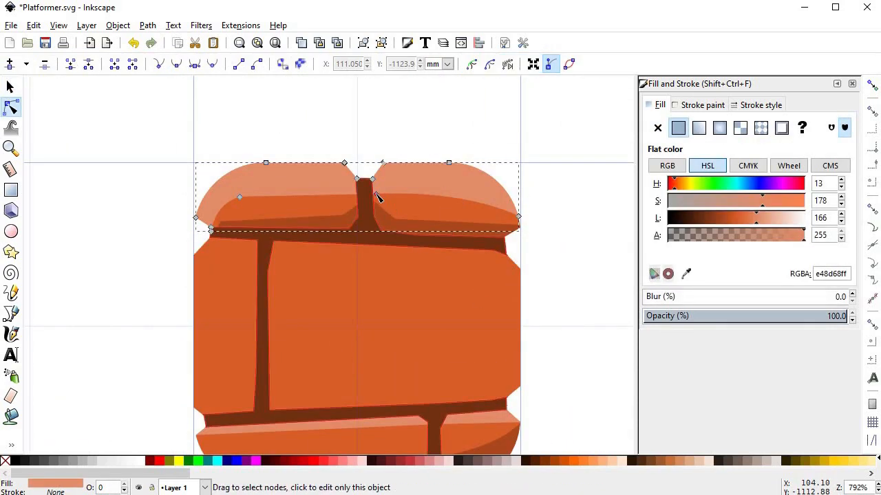
{"action": "left_click_drag", "start_coordinate": [375, 194], "coordinate": [372, 187]}
{"action": "left_click_drag", "start_coordinate": [468, 183], "coordinate": [482, 170]}
{"action": "left_click_drag", "start_coordinate": [241, 201], "coordinate": [242, 191]}
{"action": "left_click_drag", "start_coordinate": [373, 187], "coordinate": [363, 185]}
{"action": "key", "text": "F1"}
{"action": "key", "text": "Escape"}
{"action": "scroll", "coordinate": [495, 260], "scroll_direction": "down", "scroll_amount": 4}
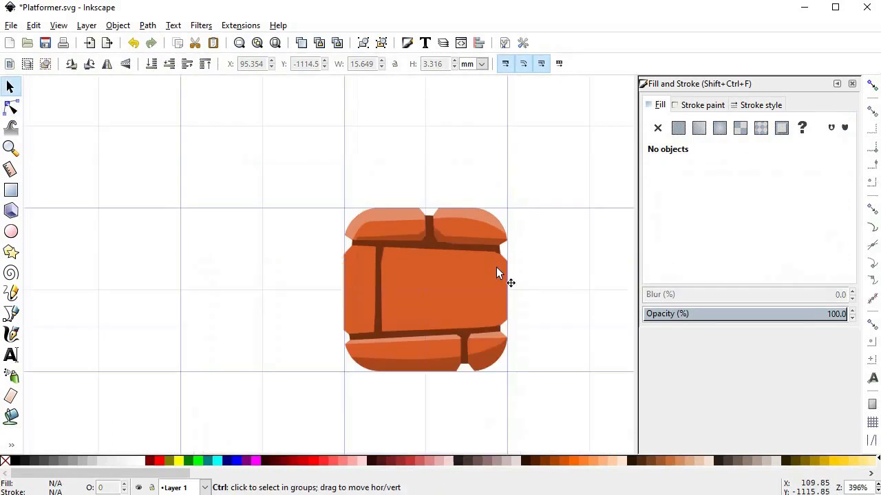
Refine the top highlight's curve over the upper right brick, and shift its left corner node outward and slightly down.
{"action": "scroll", "coordinate": [396, 221], "scroll_direction": "up", "scroll_amount": 5}
{"action": "double_click", "coordinate": [480, 188]}
{"action": "left_click_drag", "start_coordinate": [479, 190], "coordinate": [507, 186]}
{"action": "scroll", "coordinate": [530, 172], "scroll_direction": "right", "scroll_amount": 4}
{"action": "left_click_drag", "start_coordinate": [543, 152], "coordinate": [573, 162]}
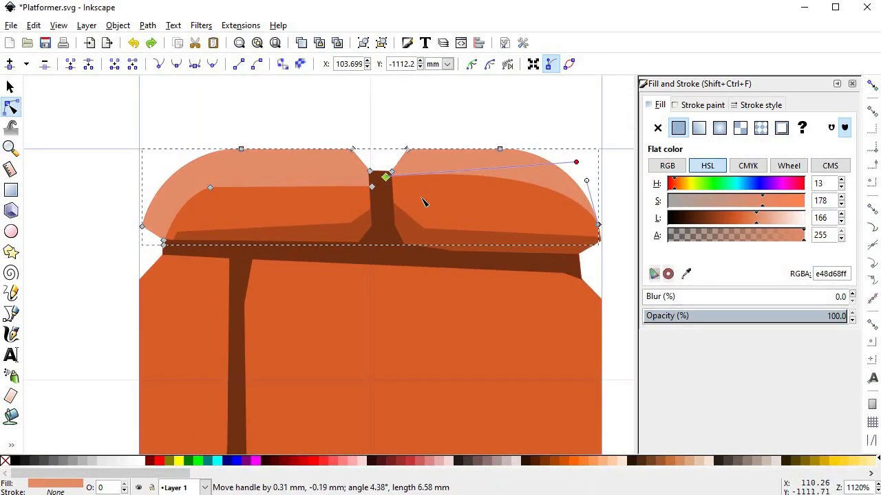
{"action": "left_click_drag", "start_coordinate": [210, 187], "coordinate": [199, 193]}
{"action": "left_click_drag", "start_coordinate": [278, 190], "coordinate": [281, 186]}
{"action": "key", "text": "s"}
{"action": "left_click", "coordinate": [353, 121]}
{"action": "scroll", "coordinate": [468, 205], "scroll_direction": "down", "scroll_amount": 3}
{"action": "left_click_drag", "start_coordinate": [519, 305], "coordinate": [453, 285]}
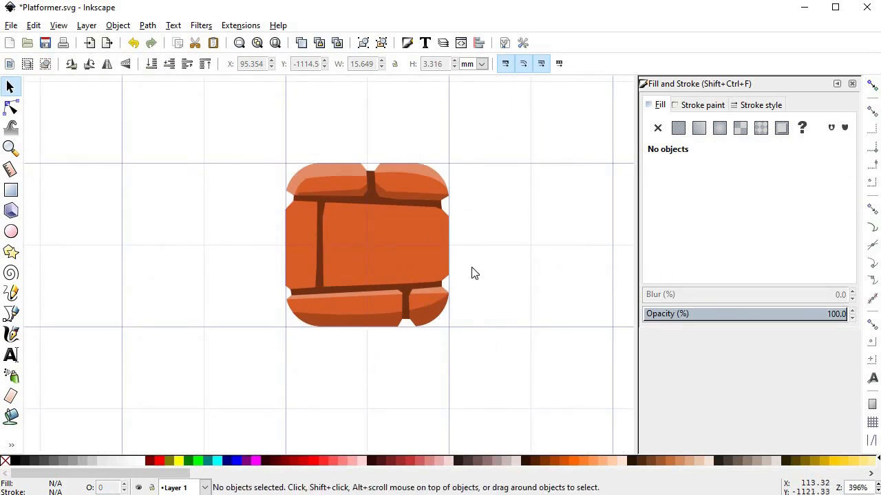
Draw a closed outline along the large middle brick's top edge, tapering down its left side and overhanging the block's right edge.
{"action": "scroll", "coordinate": [422, 216], "scroll_direction": "up", "scroll_amount": 3}
{"action": "key", "text": "b"}
{"action": "left_click", "coordinate": [495, 233]}
{"action": "left_click", "coordinate": [385, 211]}
{"action": "left_click", "coordinate": [131, 272]}
{"action": "left_click", "coordinate": [130, 185]}
{"action": "left_click", "coordinate": [519, 202]}
{"action": "left_click", "coordinate": [495, 232]}
Draw a closed four-sided outline over the top edge of the small left middle brick.
{"action": "scroll", "coordinate": [186, 219], "scroll_direction": "left", "scroll_amount": 1}
{"action": "left_click", "coordinate": [187, 194]}
{"action": "left_click", "coordinate": [75, 202]}
{"action": "left_click", "coordinate": [100, 168]}
{"action": "left_click", "coordinate": [179, 172]}
{"action": "left_click", "coordinate": [186, 194]}
Paste the top highlight's style onto both middle brick outlines and lower the large brick's highlight behind the joints.
{"action": "key", "text": "s"}
{"action": "left_click", "coordinate": [232, 100]}
{"action": "key", "text": "ctrl+c"}
{"action": "left_click", "coordinate": [166, 195]}
{"action": "key", "text": "ctrl+shift+v"}
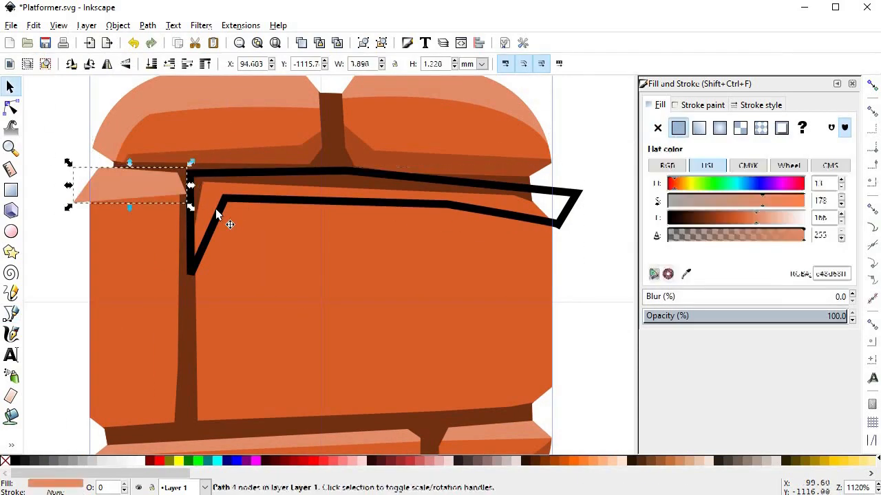
{"action": "left_click", "coordinate": [217, 210]}
{"action": "key", "text": "ctrl+shift+v"}
{"action": "left_click", "coordinate": [168, 64]}
{"action": "left_click", "coordinate": [130, 189]}
Intersect the left middle brick's highlight with a duplicate of the block and lower the result behind the joints.
{"action": "left_click", "coordinate": [134, 239]}
{"action": "key", "text": "ctrl+d"}
{"action": "left_click", "coordinate": [82, 195], "text": "shift"}
{"action": "key", "text": "ctrl+asterisk"}
{"action": "left_click", "coordinate": [169, 64]}
{"action": "left_click", "coordinate": [53, 225]}
Trim the large middle brick's highlight to the block's right edge by intersecting it with a duplicate of the block.
{"action": "scroll", "coordinate": [153, 234], "scroll_direction": "down", "scroll_amount": 1}
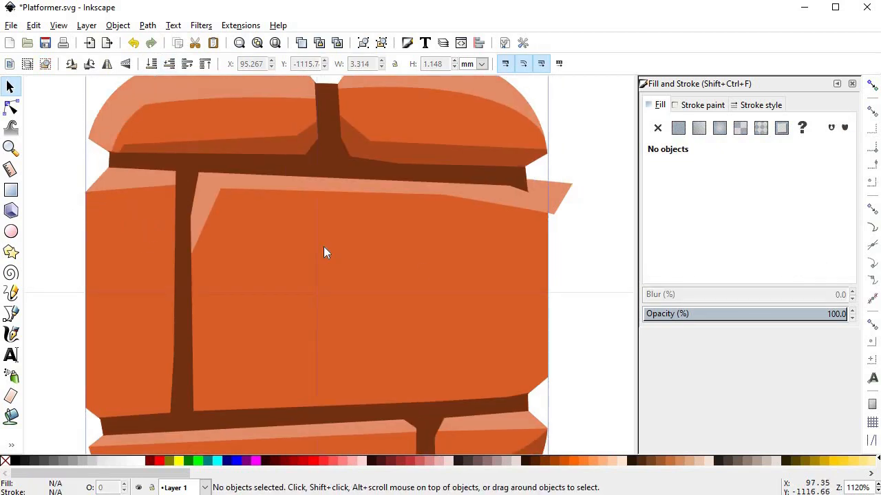
{"action": "left_click", "coordinate": [529, 223]}
{"action": "key", "text": "ctrl+d"}
{"action": "left_click", "coordinate": [560, 190], "text": "shift"}
{"action": "key", "text": "ctrl+asterisk"}
{"action": "scroll", "coordinate": [582, 260], "scroll_direction": "down", "scroll_amount": 2}
{"action": "left_click", "coordinate": [517, 262]}
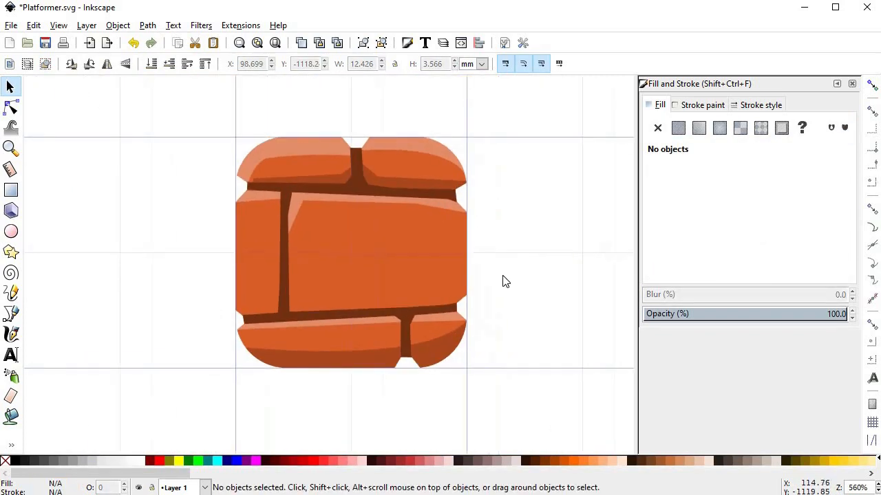
Draw a closed outline along the bottom edges of both middle bricks, with pointed rises at the vertical joint and right edge.
{"action": "scroll", "coordinate": [476, 297], "scroll_direction": "up", "scroll_amount": 1}
{"action": "key", "text": "b"}
{"action": "left_click", "coordinate": [466, 263]}
{"action": "left_click", "coordinate": [454, 291]}
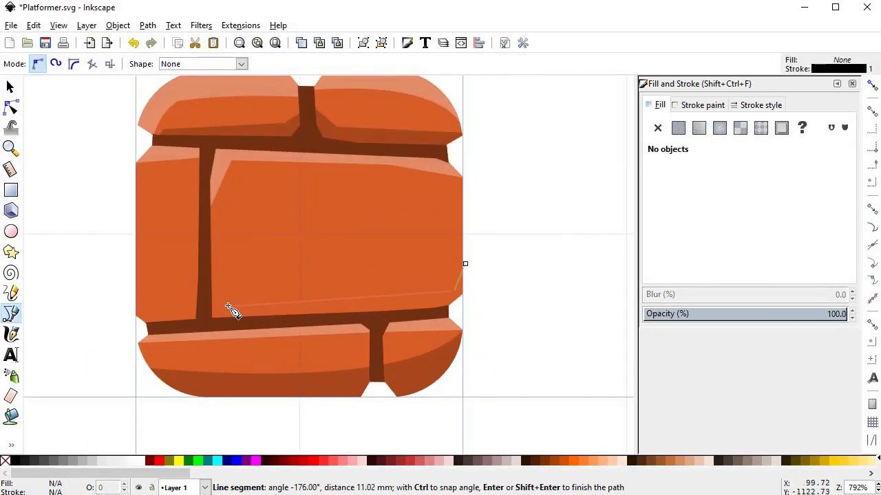
{"action": "left_click", "coordinate": [227, 301]}
{"action": "left_click", "coordinate": [206, 267]}
{"action": "left_click", "coordinate": [200, 290]}
{"action": "left_click", "coordinate": [180, 308]}
{"action": "left_click", "coordinate": [114, 308]}
{"action": "left_click", "coordinate": [125, 331]}
{"action": "left_click", "coordinate": [475, 310]}
{"action": "left_click", "coordinate": [465, 263]}
Trim the outline drawn along the middle bricks' bottom edges by intersecting it with a duplicate of the block.
{"action": "key", "text": "s"}
{"action": "left_click", "coordinate": [455, 277]}
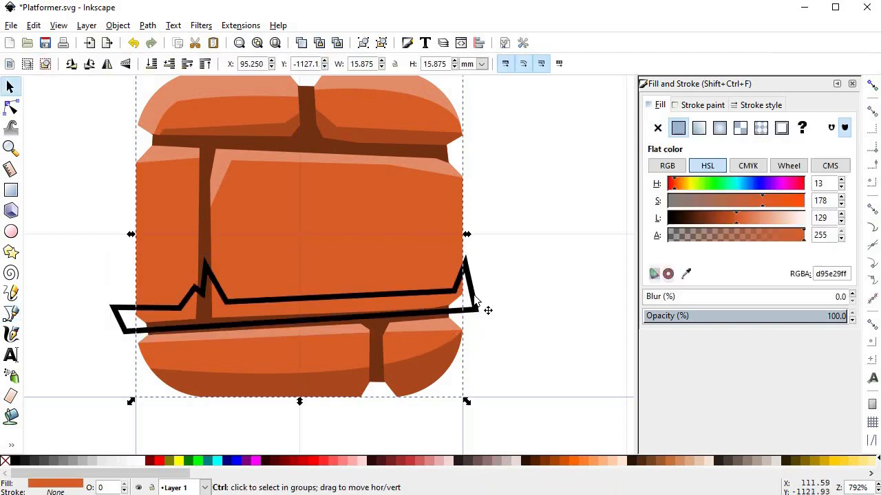
{"action": "key", "text": "ctrl+d"}
{"action": "left_click", "coordinate": [473, 296], "text": "shift"}
{"action": "key", "text": "ctrl+asterisk"}
Paste the bottom bricks' shadow style onto the trimmed shape and lower it behind the joints.
{"action": "left_click", "coordinate": [434, 353]}
{"action": "left_click", "coordinate": [464, 288]}
{"action": "key", "text": "ctrl+shift+v"}
{"action": "left_click", "coordinate": [169, 64]}
Raise the tip of the middle bricks' bottom shadow along the block's right edge.
{"action": "left_click", "coordinate": [508, 261]}
{"action": "double_click", "coordinate": [458, 284]}
{"action": "left_click_drag", "start_coordinate": [465, 273], "coordinate": [465, 254]}
{"action": "left_click", "coordinate": [549, 277]}
Draw a narrow closed shadow along the left middle brick's right edge, filled with the dark brick colour and lowered behind the joints.
{"action": "key", "text": "b"}
{"action": "left_click", "coordinate": [189, 160]}
{"action": "left_click", "coordinate": [193, 310]}
{"action": "left_click", "coordinate": [203, 311]}
{"action": "left_click", "coordinate": [206, 155]}
{"action": "left_click", "coordinate": [188, 160]}
{"action": "key", "text": "s"}
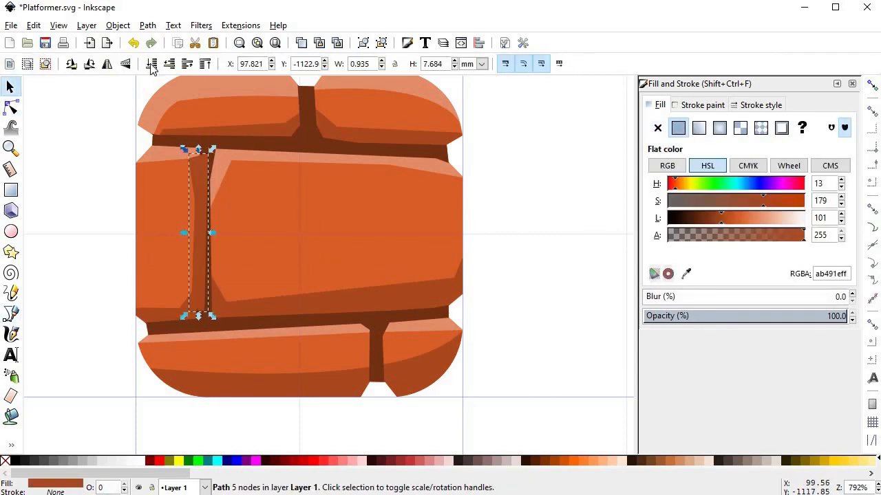
{"action": "key", "text": "Escape"}
Move the nodes at the right end of the large middle brick's highlight slightly down to thicken it.
{"action": "scroll", "coordinate": [465, 241], "scroll_direction": "down", "scroll_amount": 4}
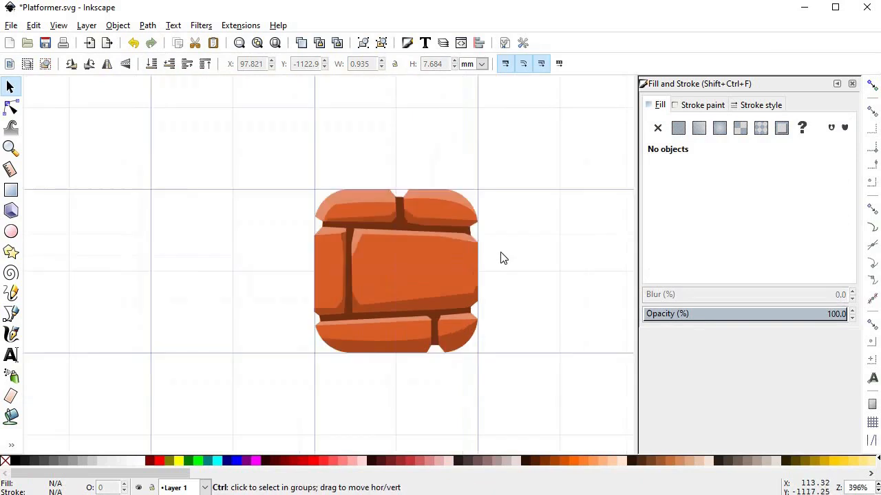
{"action": "scroll", "coordinate": [457, 272], "scroll_direction": "up", "scroll_amount": 1}
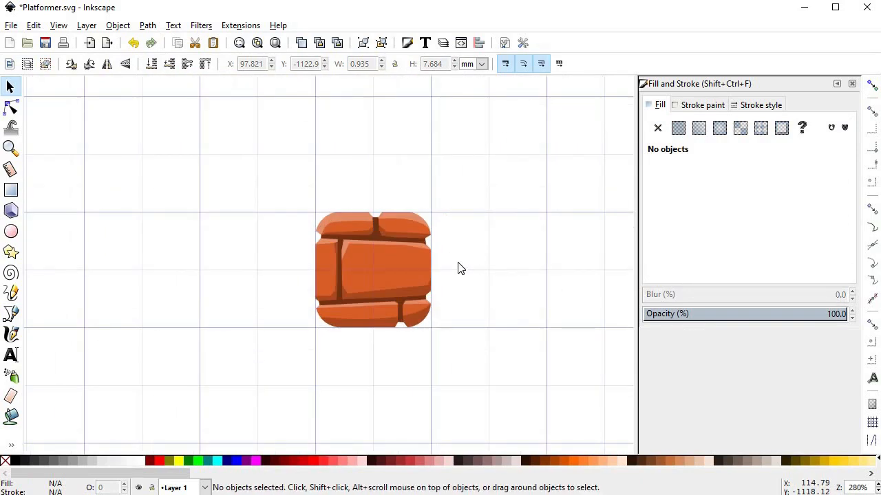
{"action": "scroll", "coordinate": [465, 269], "scroll_direction": "down", "scroll_amount": 1}
{"action": "scroll", "coordinate": [458, 276], "scroll_direction": "up", "scroll_amount": 4}
{"action": "key", "text": "n"}
{"action": "left_click", "coordinate": [357, 185]}
{"action": "left_click_drag", "start_coordinate": [371, 190], "coordinate": [377, 193]}
{"action": "left_click_drag", "start_coordinate": [442, 199], "coordinate": [442, 201]}
{"action": "key", "text": "Escape"}
{"action": "key", "text": "Escape"}
Add a node near the right end of the large middle brick's bottom shadow and pull it down and left.
{"action": "left_click", "coordinate": [415, 319]}
{"action": "double_click", "coordinate": [405, 305]}
{"action": "left_click_drag", "start_coordinate": [406, 305], "coordinate": [401, 315]}
{"action": "key", "text": "s"}
{"action": "left_click", "coordinate": [490, 359]}
Add nodes to the shadow outline near the bottom bricks and reposition them to refine its shape.
{"action": "left_click", "coordinate": [377, 391]}
{"action": "scroll", "coordinate": [377, 391], "scroll_direction": "up", "scroll_amount": 2}
{"action": "key", "text": "n"}
{"action": "double_click", "coordinate": [303, 394]}
{"action": "left_click_drag", "start_coordinate": [304, 394], "coordinate": [308, 399]}
{"action": "double_click", "coordinate": [365, 387]}
{"action": "left_click_drag", "start_coordinate": [365, 387], "coordinate": [318, 399]}
{"action": "scroll", "coordinate": [396, 421], "scroll_direction": "down", "scroll_amount": 2}
{"action": "left_click_drag", "start_coordinate": [498, 273], "coordinate": [505, 253]}
{"action": "key", "text": "Escape"}
{"action": "key", "text": "Escape"}
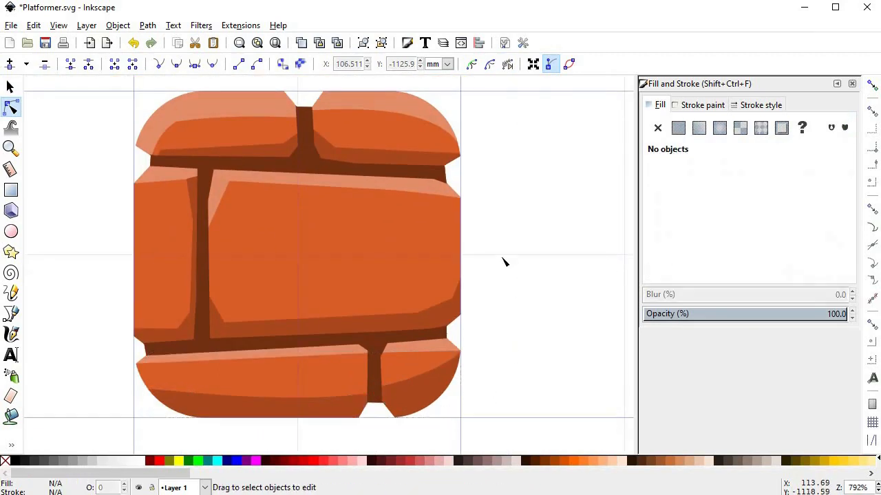
Round the inner corner at the right end of the large middle brick's bottom shadow.
{"action": "scroll", "coordinate": [437, 299], "scroll_direction": "up", "scroll_amount": 2}
{"action": "left_click", "coordinate": [434, 316]}
{"action": "key", "text": "s"}
{"action": "left_click", "coordinate": [545, 284]}
{"action": "scroll", "coordinate": [518, 296], "scroll_direction": "down", "scroll_amount": 2}
{"action": "key", "text": "d"}
{"action": "scroll", "coordinate": [516, 297], "scroll_direction": "down", "scroll_amount": 2}
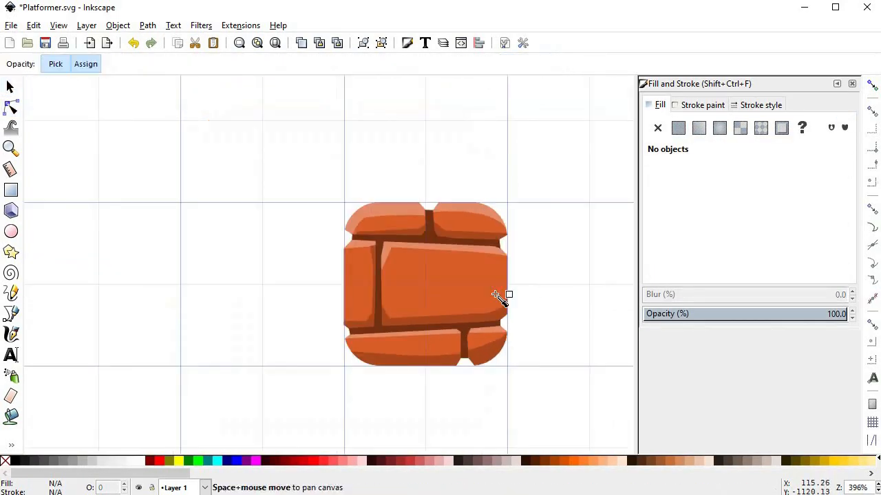
{"action": "left_click_drag", "start_coordinate": [532, 295], "coordinate": [481, 295]}
{"action": "key", "text": "s"}
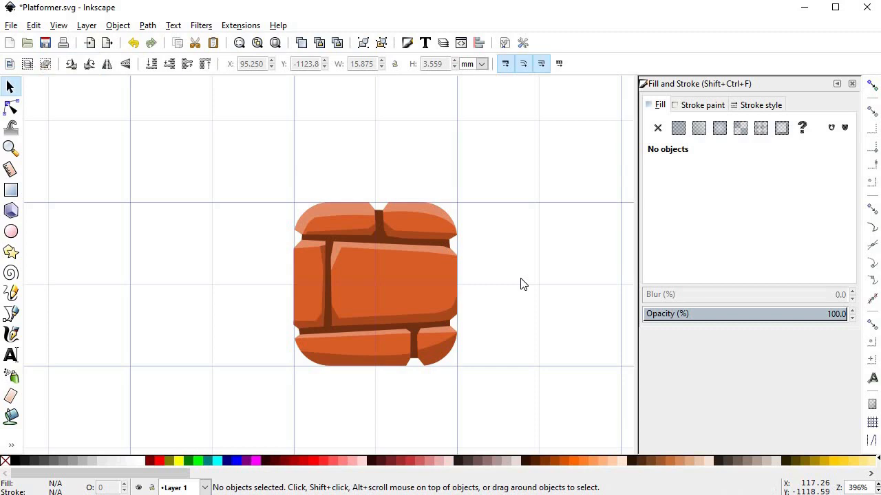
{"action": "key", "text": "alt"}
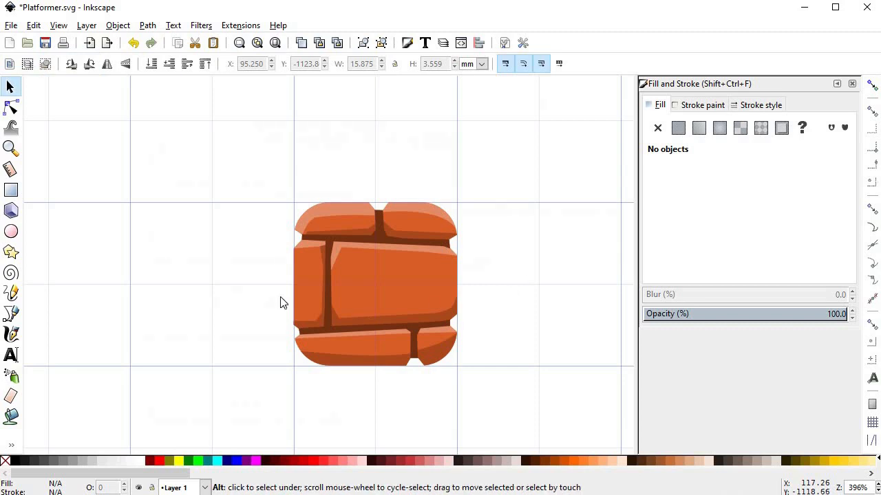
Draw dark ellipse spots of varied sizes on the large middle brick, the left middle brick and the bottom left brick.
{"action": "key", "text": "e"}
{"action": "scroll", "coordinate": [426, 288], "scroll_direction": "up", "scroll_amount": 2, "text": "ctrl"}
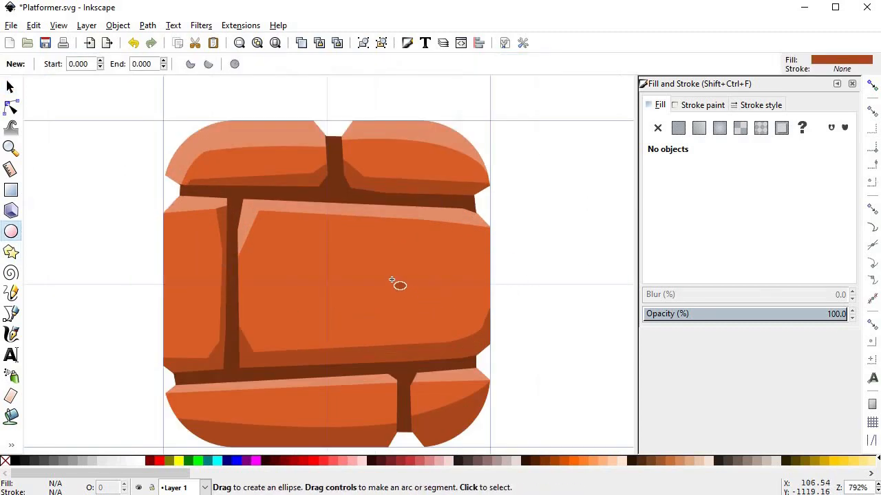
{"action": "left_click_drag", "start_coordinate": [400, 268], "coordinate": [438, 291]}
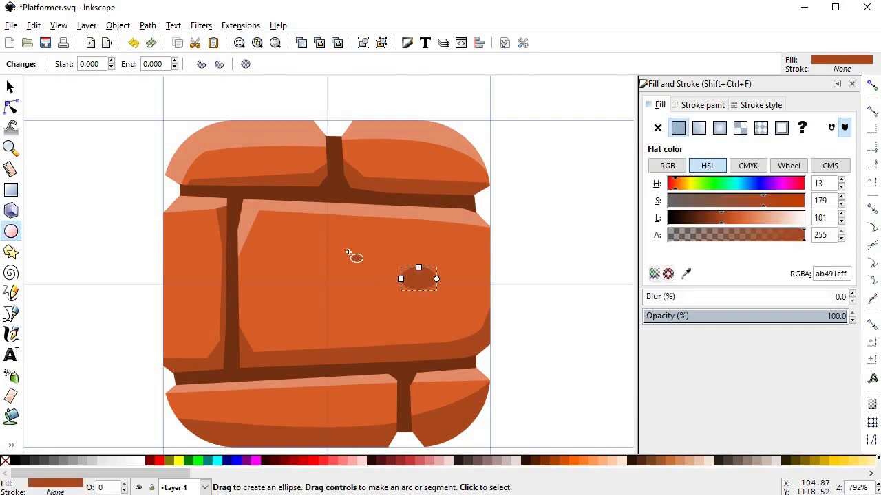
{"action": "left_click_drag", "start_coordinate": [322, 233], "coordinate": [340, 241]}
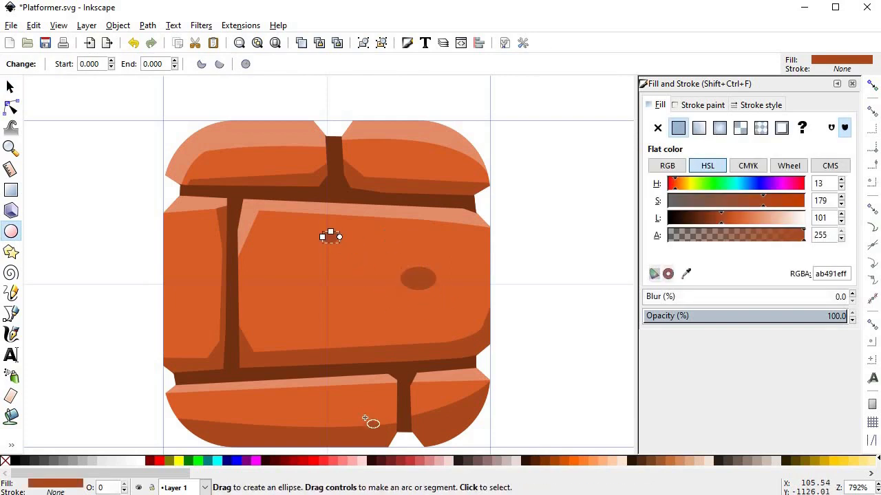
{"action": "left_click_drag", "start_coordinate": [355, 401], "coordinate": [369, 413]}
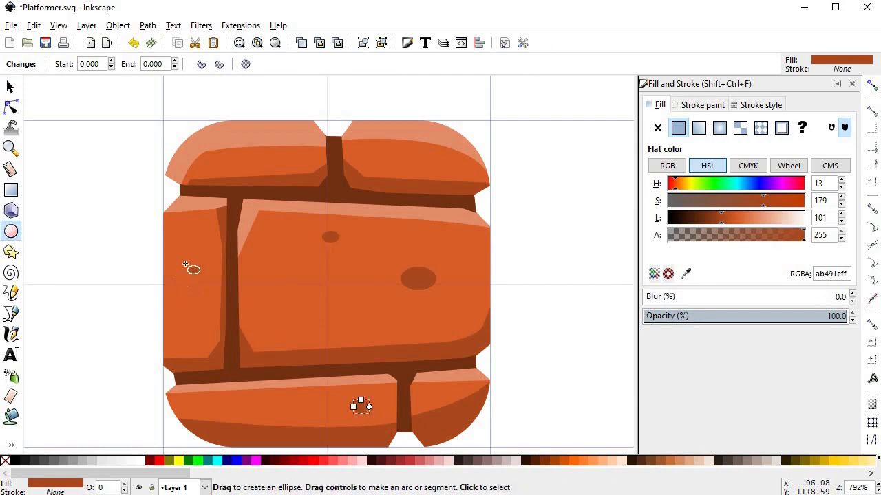
{"action": "left_click_drag", "start_coordinate": [191, 335], "coordinate": [208, 351]}
{"action": "left_click_drag", "start_coordinate": [297, 332], "coordinate": [326, 334]}
Draw a second ellipse overlapping the large spot's lower right and move the pair slightly down.
{"action": "scroll", "coordinate": [307, 342], "scroll_direction": "up", "scroll_amount": 3}
{"action": "scroll", "coordinate": [326, 335], "scroll_direction": "down", "scroll_amount": 3}
{"action": "scroll", "coordinate": [457, 294], "scroll_direction": "up", "scroll_amount": 1}
{"action": "left_click_drag", "start_coordinate": [404, 264], "coordinate": [455, 291]}
{"action": "key", "text": "s"}
{"action": "left_click", "coordinate": [423, 257], "text": "shift"}
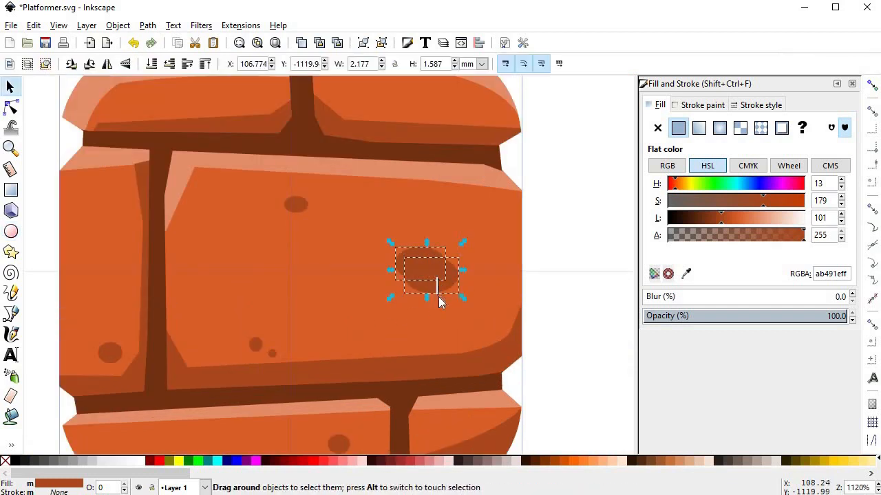
{"action": "left_click_drag", "start_coordinate": [440, 295], "coordinate": [440, 306]}
{"action": "scroll", "coordinate": [382, 285], "scroll_direction": "down", "scroll_amount": 3}
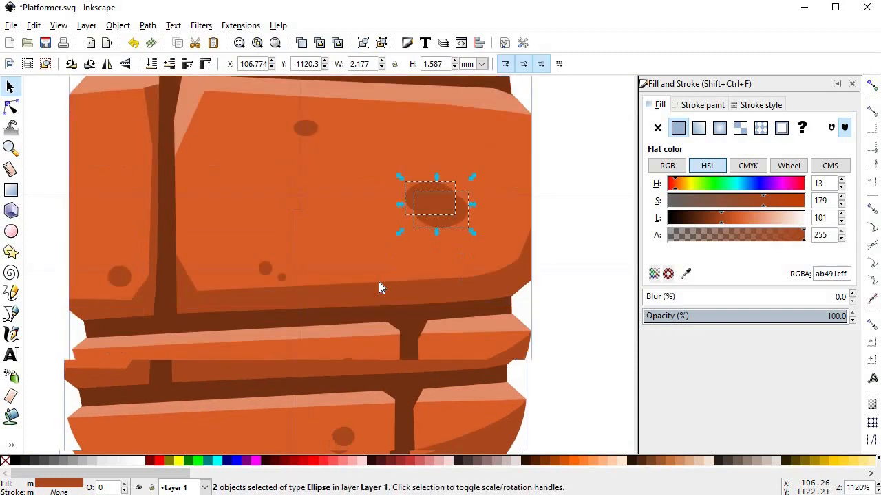
Add a tiny dark spot on the bottom right brick and one about 0.5 mm wide above right of the overlapping ellipses.
{"action": "key", "text": "e"}
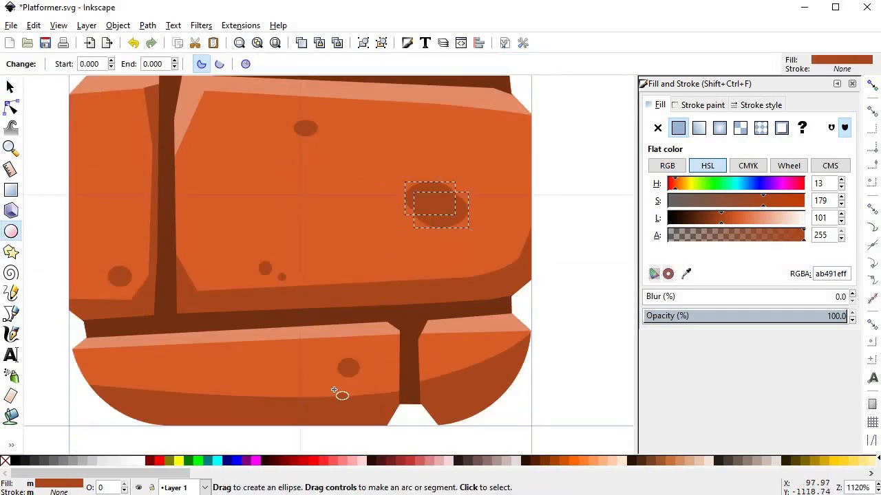
{"action": "key", "text": "Escape"}
{"action": "key", "text": "space"}
{"action": "left_click_drag", "start_coordinate": [433, 353], "coordinate": [428, 392]}
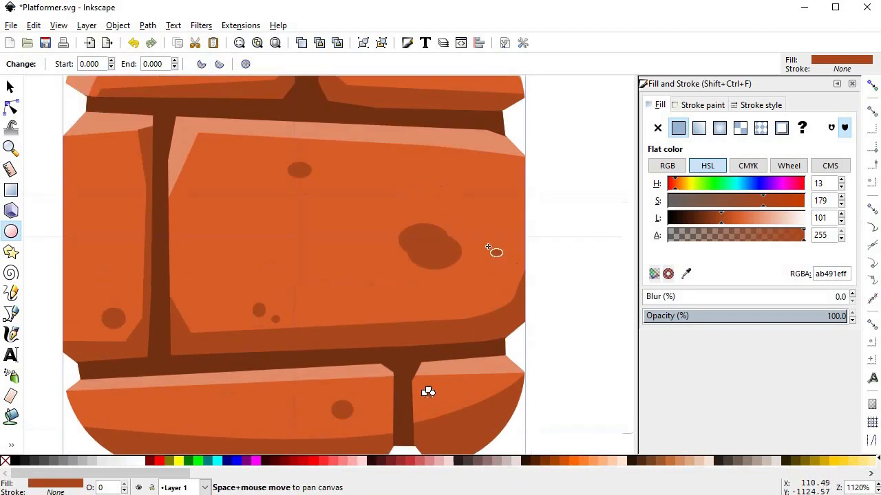
{"action": "left_click_drag", "start_coordinate": [461, 217], "coordinate": [476, 233]}
{"action": "key", "text": "space"}
{"action": "left_click", "coordinate": [535, 258]}
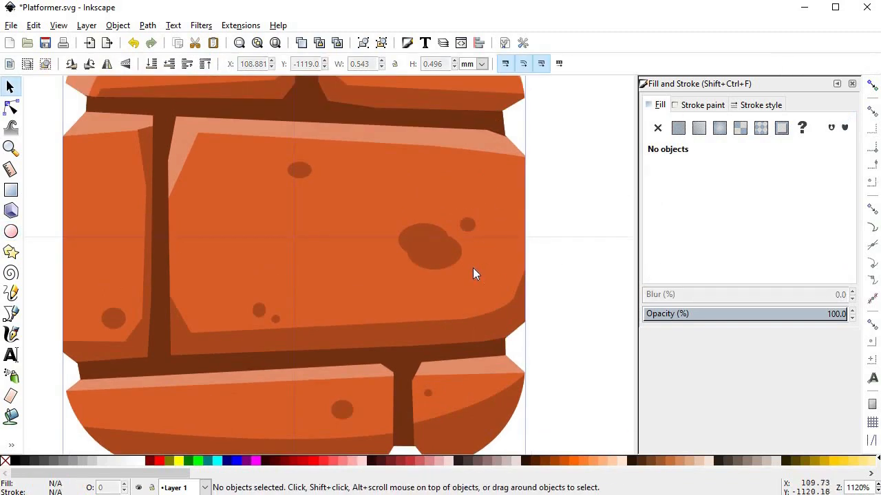
Unite the two overlapping ellipses on the large middle brick into a single crater shape.
{"action": "scroll", "coordinate": [472, 273], "scroll_direction": "up", "scroll_amount": 2}
{"action": "left_click", "coordinate": [417, 245]}
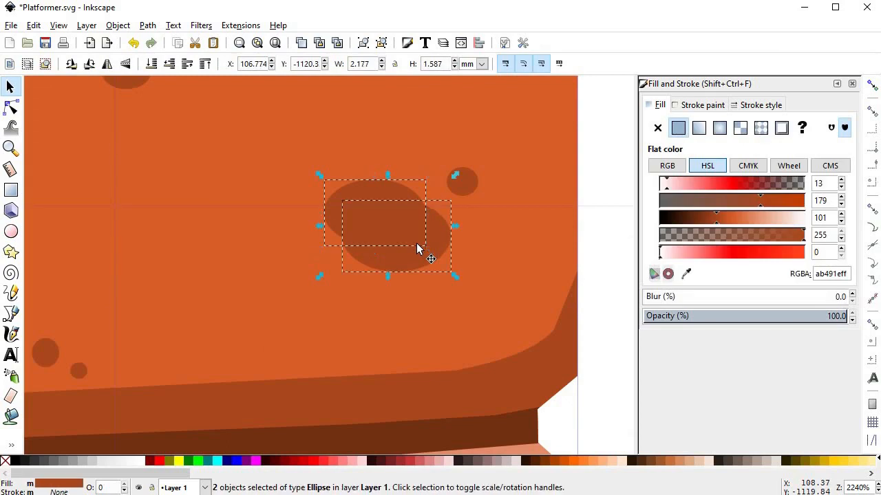
{"action": "key", "text": "ctrl+plus"}
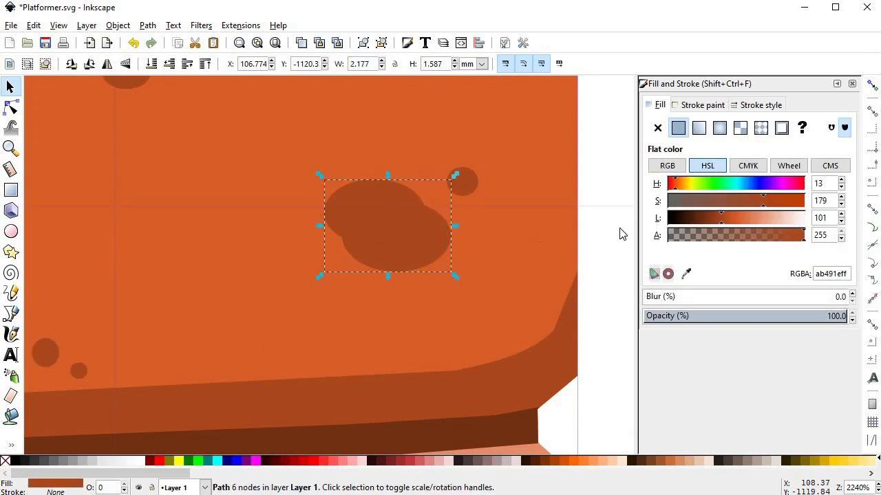
Make a thin crescent along the crater's lower edge from offset copies of the crater shape.
{"action": "left_click", "coordinate": [679, 219]}
{"action": "left_click_drag", "start_coordinate": [382, 205], "coordinate": [391, 245]}
{"action": "left_click", "coordinate": [391, 242], "text": "alt+shift"}
{"action": "key", "text": "ctrl+plus"}
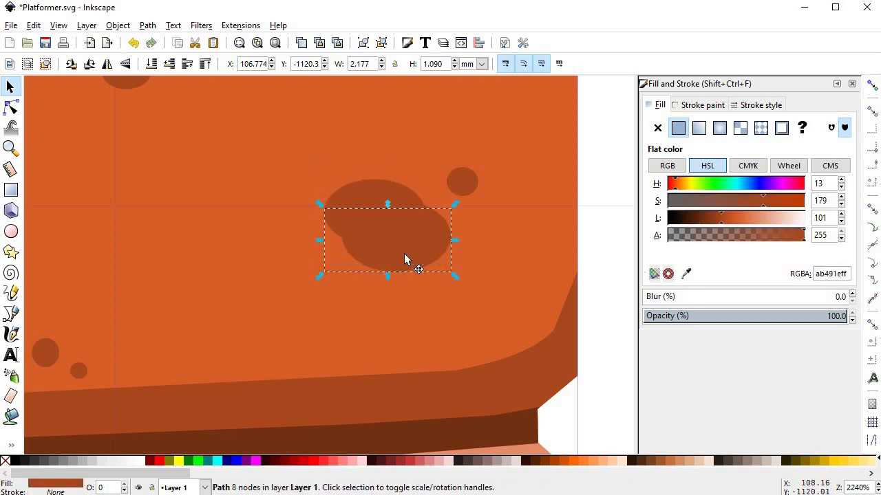
Fill the crater's crescent with the light colour sampled from a brick highlight.
{"action": "scroll", "coordinate": [419, 244], "scroll_direction": "down", "scroll_amount": 2}
{"action": "key", "text": "d"}
{"action": "left_click", "coordinate": [415, 128]}
{"action": "key", "text": "s"}
{"action": "left_click", "coordinate": [532, 278]}
Draw a small ellipse about 0.5 mm wide on the upper left brick and fill it with the dark spot colour ab491e.
{"action": "scroll", "coordinate": [532, 278], "scroll_direction": "down", "scroll_amount": 5}
{"action": "scroll", "coordinate": [492, 285], "scroll_direction": "up", "scroll_amount": 1}
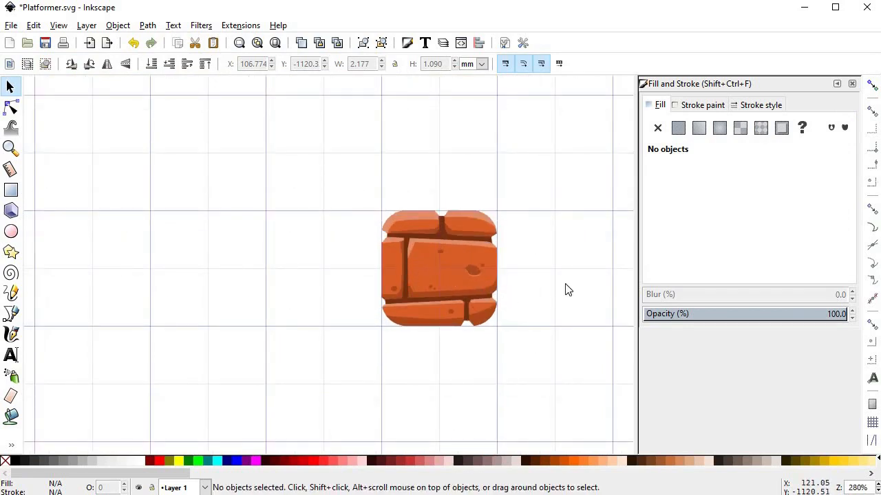
{"action": "scroll", "coordinate": [523, 293], "scroll_direction": "up", "scroll_amount": 2}
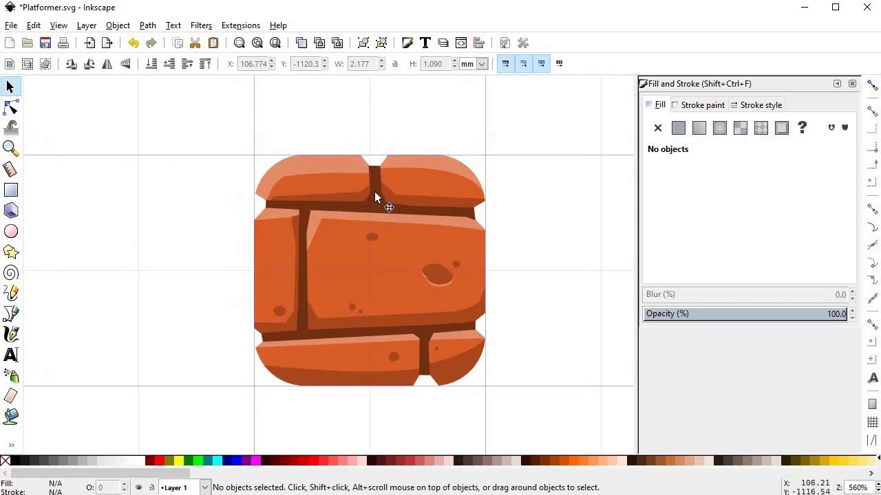
{"action": "scroll", "coordinate": [393, 190], "scroll_direction": "up", "scroll_amount": 2}
{"action": "left_click", "coordinate": [12, 232]}
{"action": "left_click_drag", "start_coordinate": [302, 177], "coordinate": [317, 188]}
{"action": "key", "text": "d"}
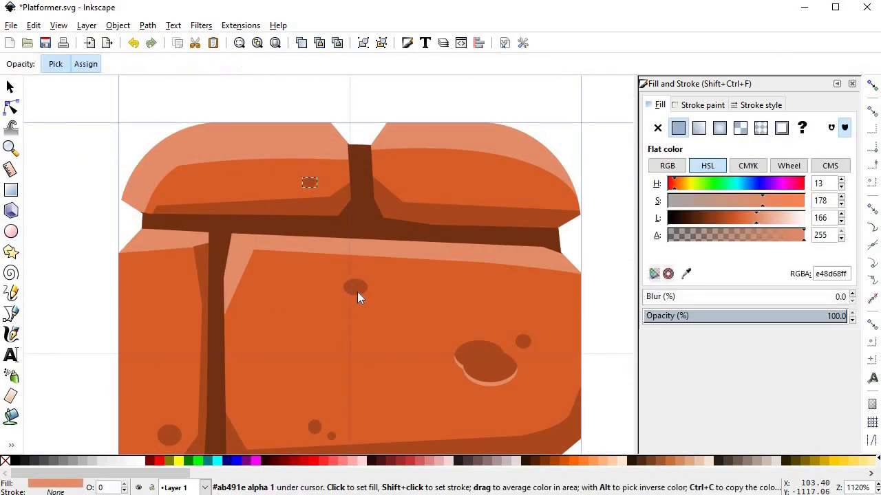
{"action": "left_click", "coordinate": [358, 291]}
{"action": "key", "text": "s"}
{"action": "left_click", "coordinate": [113, 280]}
{"action": "scroll", "coordinate": [114, 279], "scroll_direction": "down", "scroll_amount": 3}
{"action": "left_click_drag", "start_coordinate": [263, 332], "coordinate": [324, 278]}
{"action": "scroll", "coordinate": [400, 288], "scroll_direction": "down", "scroll_amount": 2}
{"action": "left_click_drag", "start_coordinate": [400, 287], "coordinate": [437, 289]}
{"action": "scroll", "coordinate": [402, 287], "scroll_direction": "up", "scroll_amount": 1}
{"action": "scroll", "coordinate": [402, 287], "scroll_direction": "up", "scroll_amount": 1}
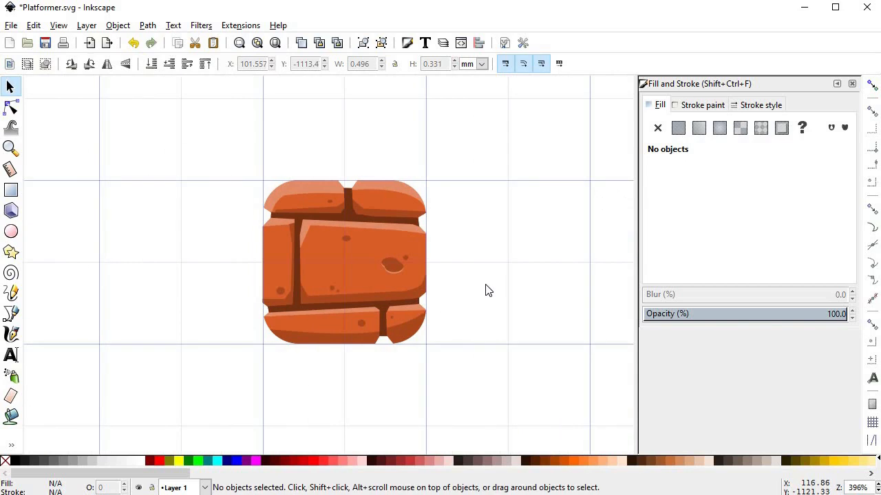
{"action": "key", "text": "alt"}
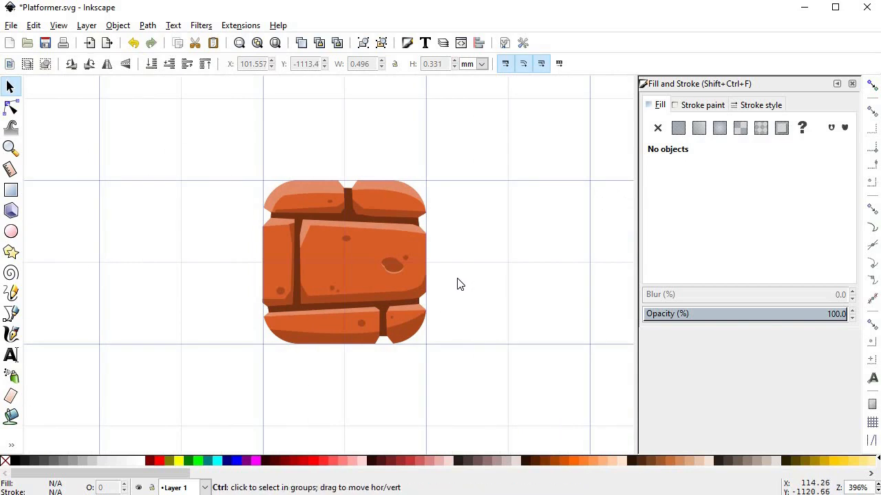
Draw a four-point bump outline about 2.8 mm wide over the lower horizontal joint, just above the bottom vertical joint.
{"action": "scroll", "coordinate": [458, 283], "scroll_direction": "up", "scroll_amount": 3}
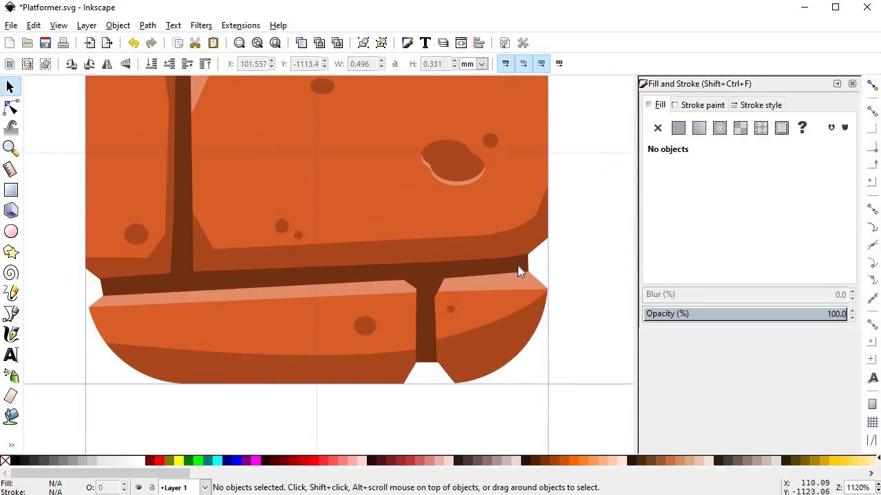
{"action": "left_click_drag", "start_coordinate": [406, 265], "coordinate": [400, 269]}
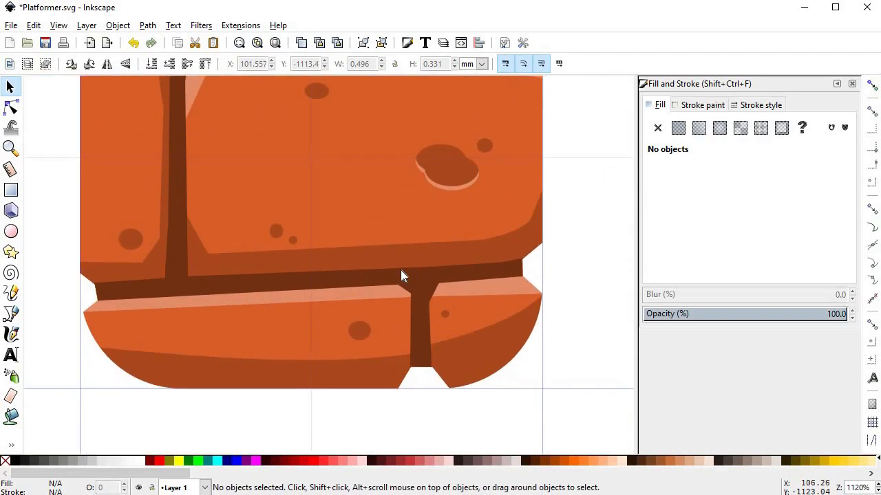
{"action": "key", "text": "b"}
{"action": "left_click", "coordinate": [346, 278]}
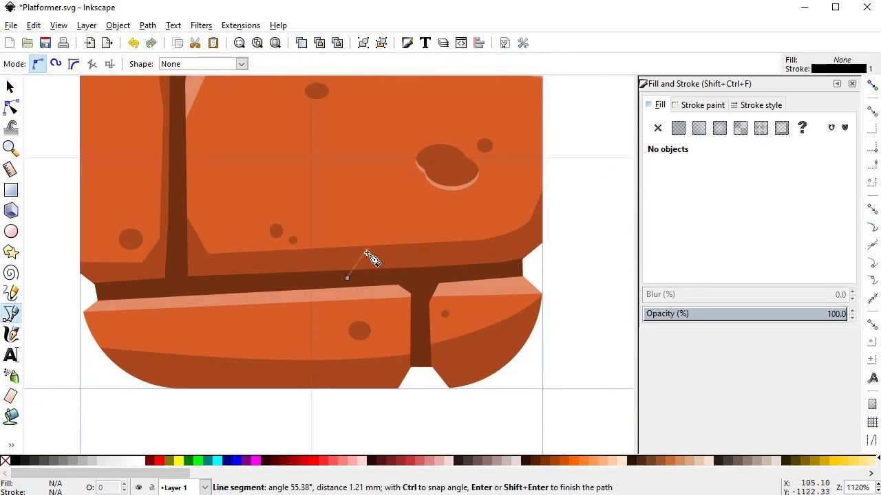
{"action": "left_click", "coordinate": [366, 256]}
{"action": "left_click", "coordinate": [410, 253]}
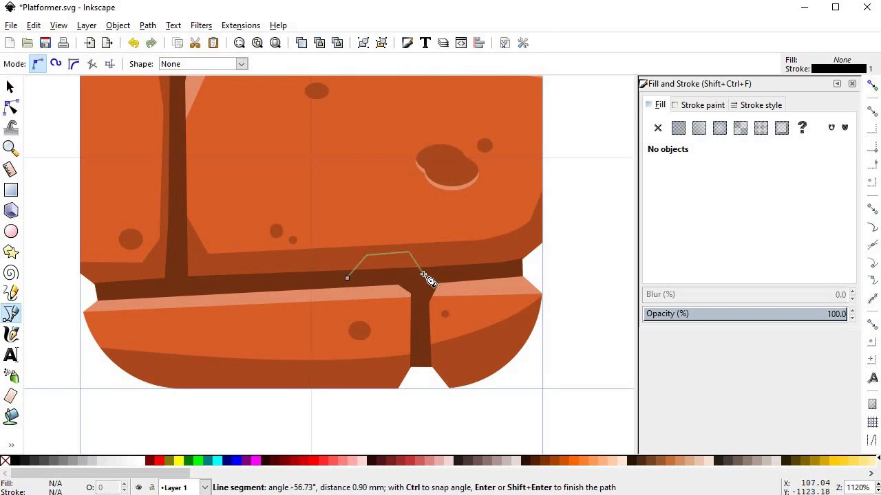
{"action": "double_click", "coordinate": [426, 278]}
Merge the bump's area into the brown joints and delete the leftover black outline.
{"action": "key", "text": "s"}
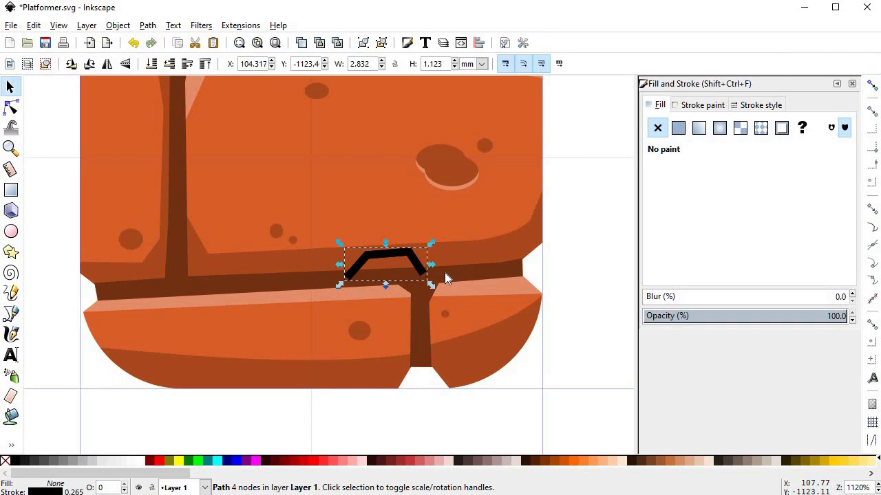
{"action": "left_click", "coordinate": [444, 273], "text": "shift"}
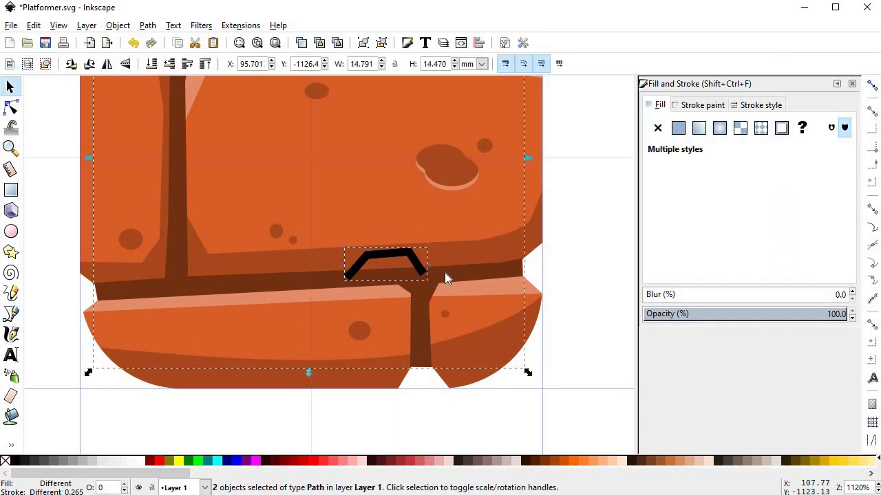
{"action": "left_click", "coordinate": [445, 273]}
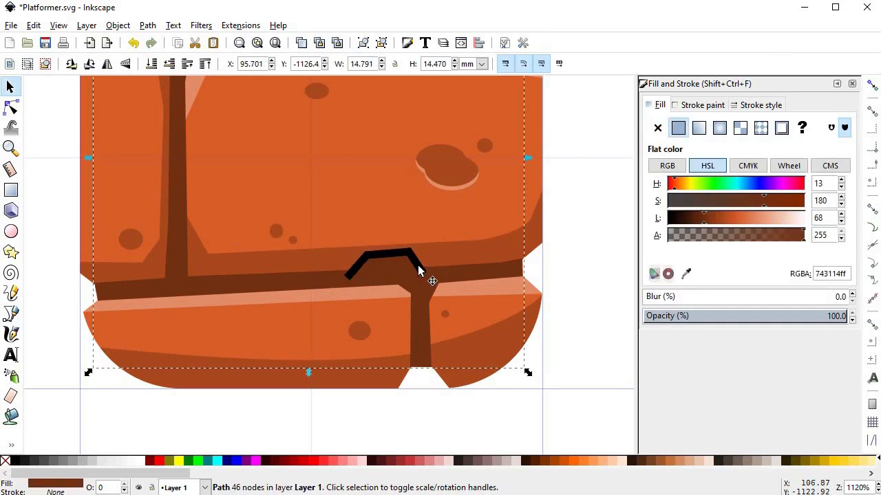
{"action": "left_click", "coordinate": [420, 270]}
{"action": "key", "text": "Delete"}
Draw a shallow dip outline along the lower edge of the upper horizontal joint, near the block's right side.
{"action": "left_click_drag", "start_coordinate": [167, 165], "coordinate": [197, 230]}
{"action": "scroll", "coordinate": [213, 237], "scroll_direction": "up", "scroll_amount": 1}
{"action": "scroll", "coordinate": [218, 251], "scroll_direction": "down", "scroll_amount": 2}
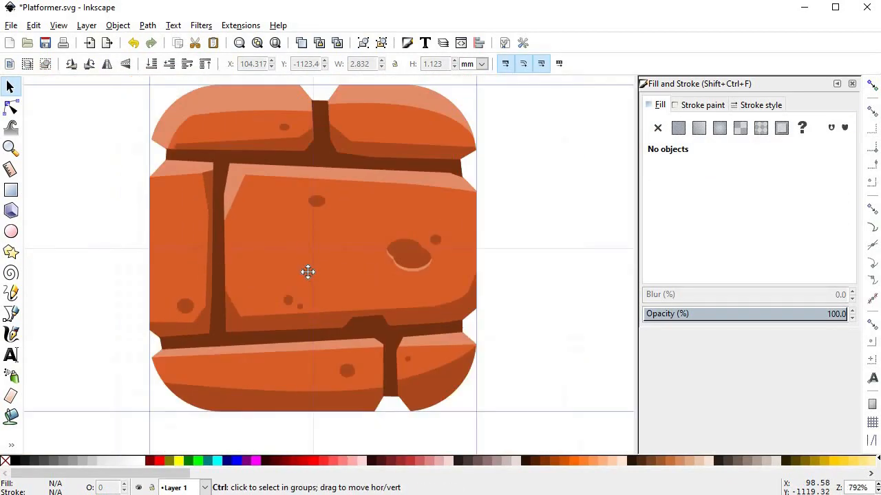
{"action": "scroll", "coordinate": [406, 237], "scroll_direction": "down", "scroll_amount": 1}
{"action": "scroll", "coordinate": [419, 203], "scroll_direction": "up", "scroll_amount": 3}
{"action": "key", "text": "b"}
{"action": "left_click", "coordinate": [405, 192]}
{"action": "left_click", "coordinate": [490, 210]}
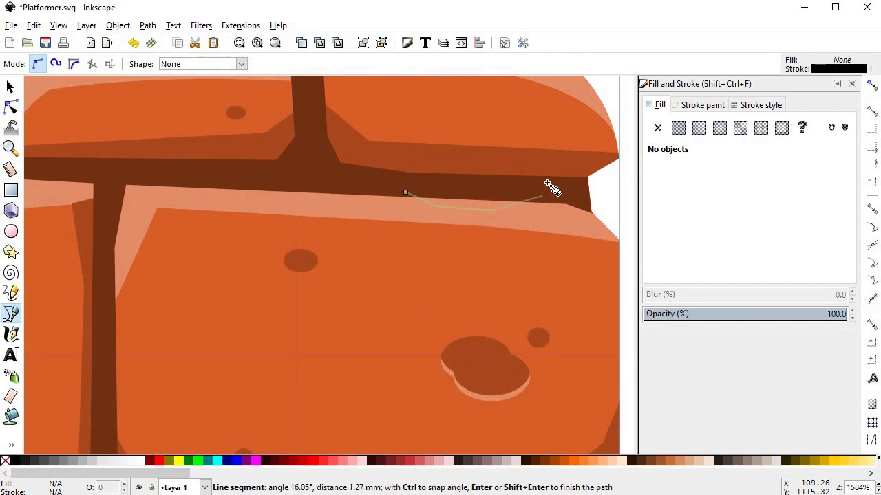
{"action": "right_click", "coordinate": [545, 182]}
{"action": "key", "text": "Escape"}
{"action": "key", "text": "Escape"}
Unite the dip shape with the brown joints.
{"action": "key", "text": "s"}
{"action": "left_click", "coordinate": [547, 192]}
{"action": "left_click", "coordinate": [552, 191], "text": "shift"}
{"action": "key", "text": "ctrl+plus"}
{"action": "scroll", "coordinate": [535, 237], "scroll_direction": "down", "scroll_amount": 5}
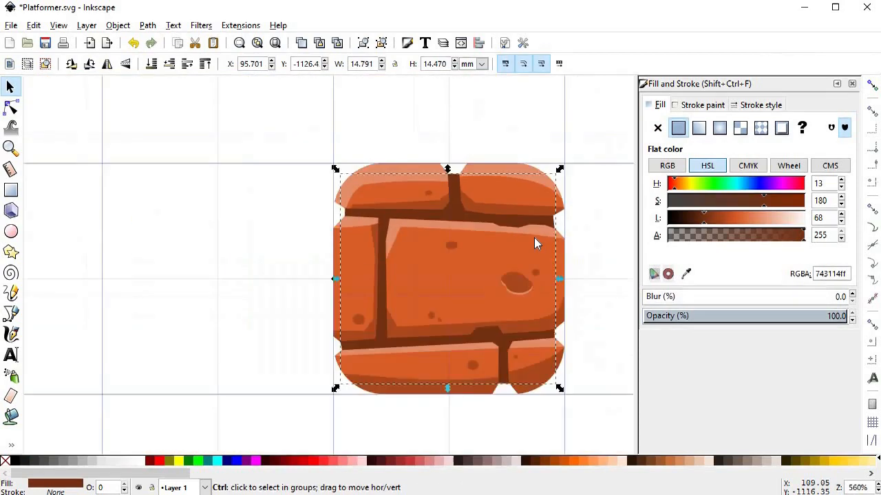
Draw a pointed crack about 1.5 mm long extending left from the left vertical joint and unite it with the brown joints.
{"action": "scroll", "coordinate": [452, 259], "scroll_direction": "up", "scroll_amount": 4}
{"action": "key", "text": "b"}
{"action": "left_click", "coordinate": [472, 263]}
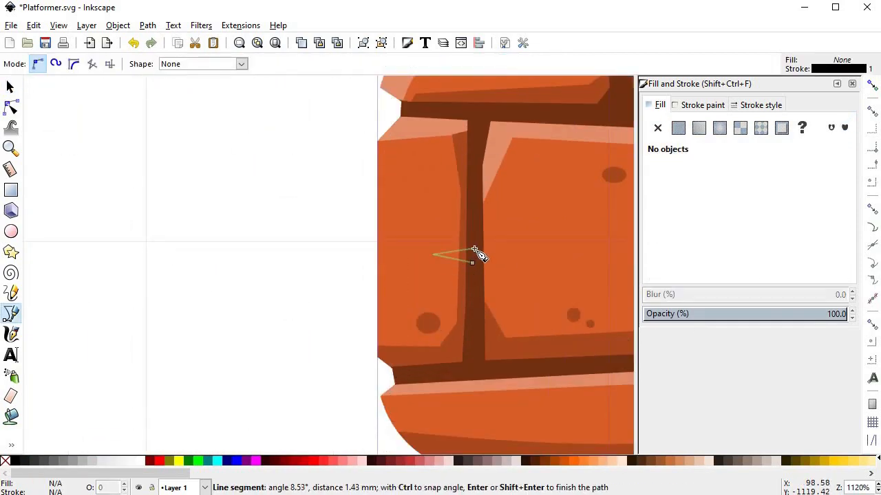
{"action": "double_click", "coordinate": [474, 249]}
{"action": "key", "text": "s"}
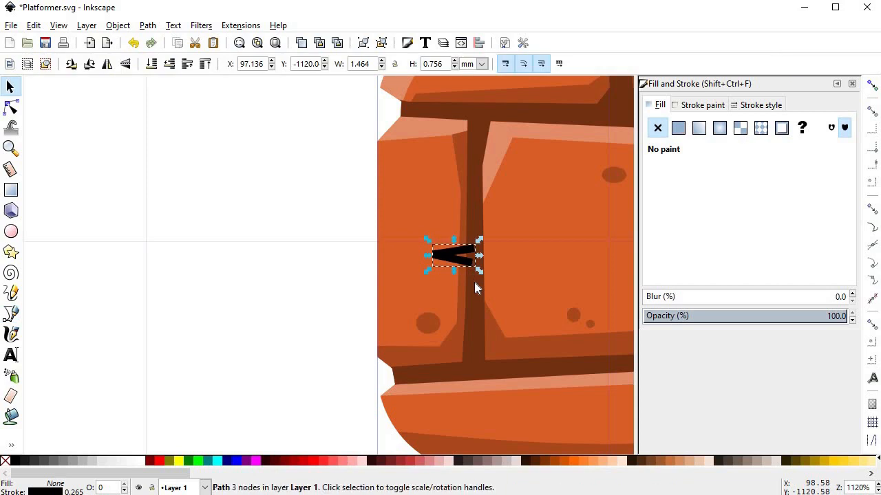
{"action": "left_click", "coordinate": [452, 250]}
{"action": "left_click", "coordinate": [471, 280], "text": "shift"}
{"action": "key", "text": "ctrl+plus"}
Lengthen the crack by moving its tip farther left, and move its lower base node slightly left.
{"action": "scroll", "coordinate": [438, 258], "scroll_direction": "up", "scroll_amount": 2}
{"action": "double_click", "coordinate": [451, 255]}
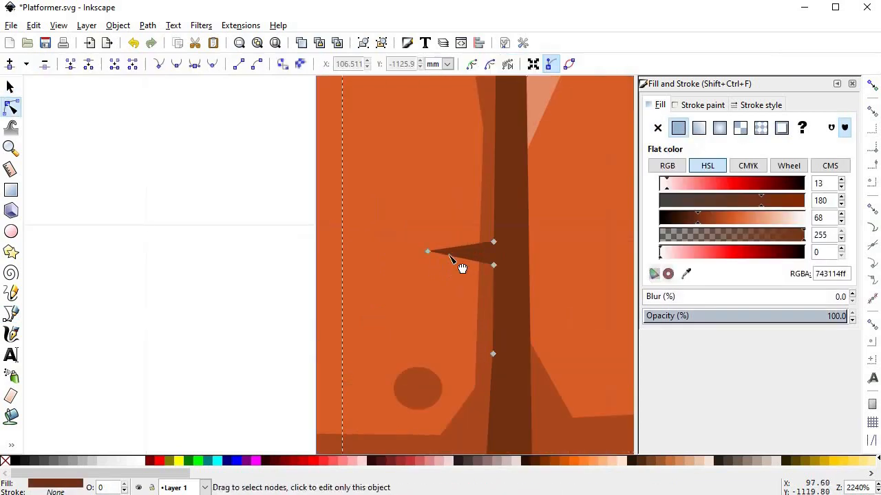
{"action": "left_click_drag", "start_coordinate": [428, 252], "coordinate": [421, 254]}
{"action": "key", "text": "ctrl+z"}
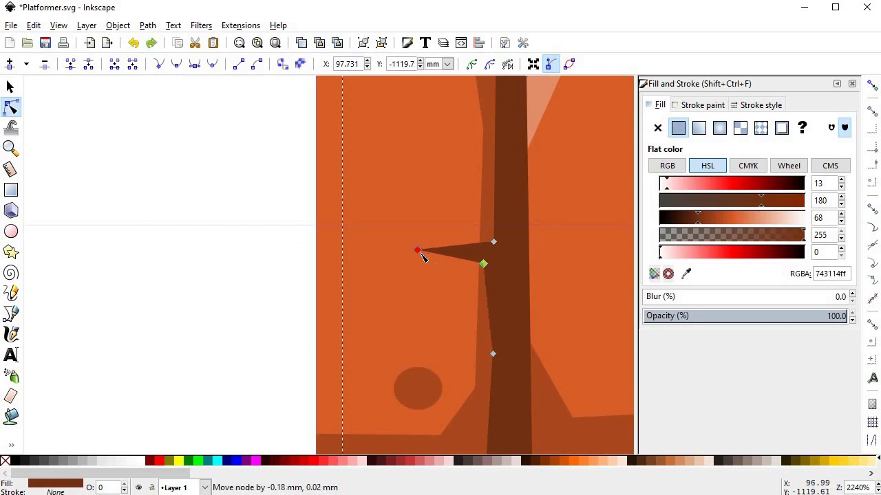
{"action": "left_click", "coordinate": [293, 290]}
{"action": "left_click", "coordinate": [253, 278]}
Draw a thin closed outline about 1.3 mm long following the lower edge of the crack.
{"action": "scroll", "coordinate": [263, 278], "scroll_direction": "down", "scroll_amount": 5}
{"action": "scroll", "coordinate": [329, 278], "scroll_direction": "up", "scroll_amount": 8}
{"action": "key", "text": "b"}
{"action": "left_click", "coordinate": [243, 212]}
{"action": "left_click", "coordinate": [227, 212]}
{"action": "left_click", "coordinate": [245, 231]}
{"action": "left_click", "coordinate": [439, 269]}
{"action": "left_click", "coordinate": [435, 235]}
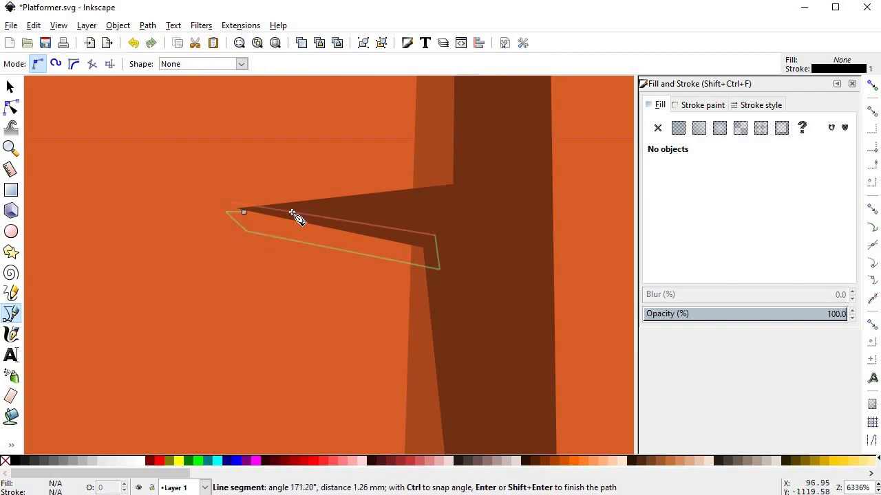
{"action": "left_click", "coordinate": [244, 212]}
Fill the crack's sliver with the light highlight colour e48d68, remove its stroke and place it behind the brown joints.
{"action": "key", "text": "s"}
{"action": "scroll", "coordinate": [436, 230], "scroll_direction": "down", "scroll_amount": 6}
{"action": "key", "text": "d"}
{"action": "left_click", "coordinate": [457, 157]}
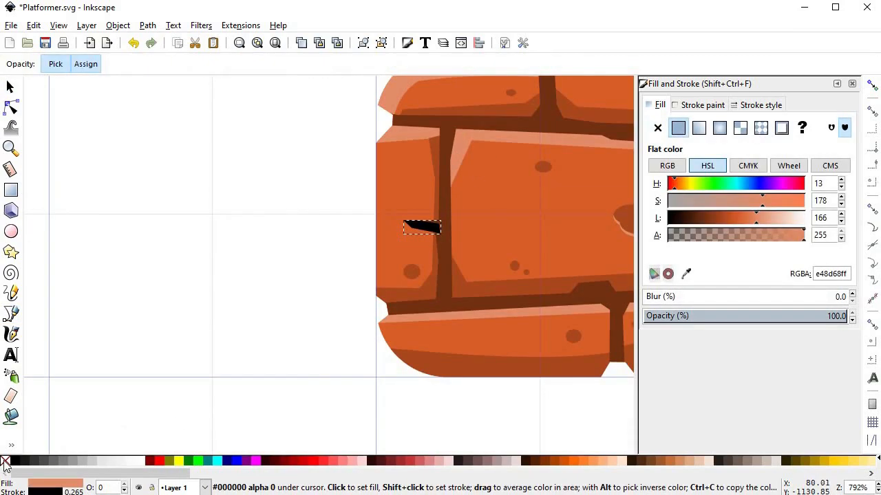
{"action": "key", "text": "s"}
{"action": "key", "text": "Escape"}
{"action": "scroll", "coordinate": [319, 306], "scroll_direction": "down", "scroll_amount": 4}
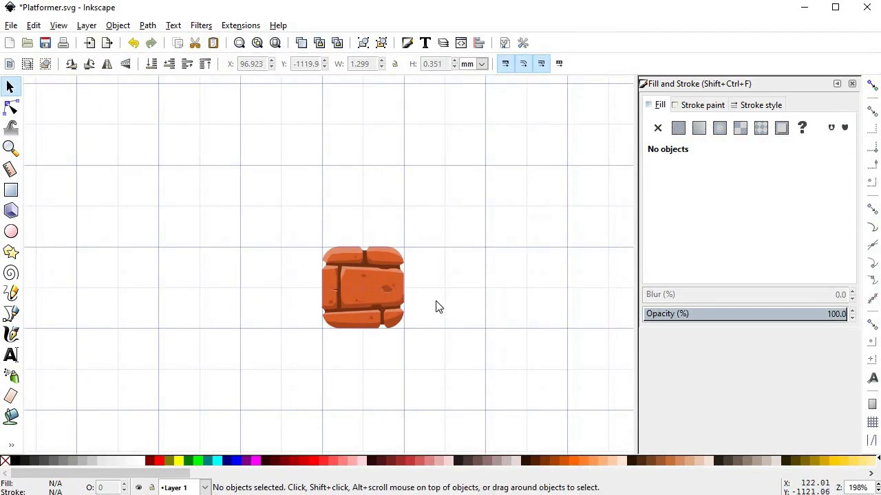
Draw a five-point notch outline, wider at its top, over the upper edge of the shadow on the bottom-left brick.
{"action": "scroll", "coordinate": [411, 301], "scroll_direction": "up", "scroll_amount": 6}
{"action": "key", "text": "b"}
{"action": "left_click", "coordinate": [258, 328]}
{"action": "left_click", "coordinate": [293, 332]}
{"action": "left_click", "coordinate": [310, 355]}
{"action": "left_click", "coordinate": [356, 354]}
{"action": "left_click", "coordinate": [364, 324]}
{"action": "key", "text": "Return"}
Cut the notch shape out of the bottom brick's shadow.
{"action": "key", "text": "s"}
{"action": "left_click", "coordinate": [395, 356], "text": "shift"}
{"action": "key", "text": "ctrl+minus"}
{"action": "key", "text": "Escape"}
{"action": "scroll", "coordinate": [375, 401], "scroll_direction": "down", "scroll_amount": 6}
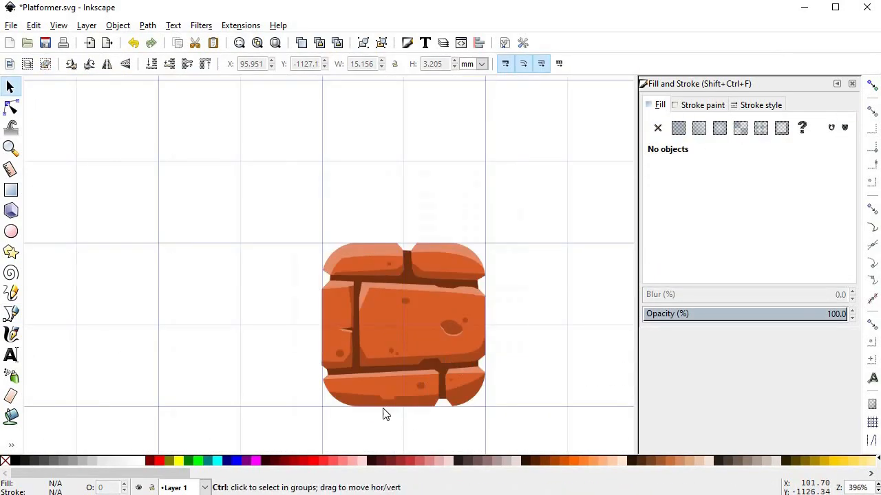
Draw a small downward-pointing triangle over the highlight strip of the bottom-left brick.
{"action": "scroll", "coordinate": [351, 397], "scroll_direction": "up", "scroll_amount": 6}
{"action": "key", "text": "b"}
{"action": "left_click", "coordinate": [388, 349]}
{"action": "left_click", "coordinate": [377, 374]}
{"action": "left_click", "coordinate": [373, 343]}
Subtract the small triangle from the bottom brick's highlight.
{"action": "key", "text": "s"}
{"action": "left_click", "coordinate": [425, 343], "text": "shift"}
{"action": "key", "text": "ctrl+minus"}
{"action": "left_click", "coordinate": [112, 278]}
{"action": "scroll", "coordinate": [350, 298], "scroll_direction": "down", "scroll_amount": 6}
{"action": "scroll", "coordinate": [430, 281], "scroll_direction": "up", "scroll_amount": 2}
{"action": "left_click_drag", "start_coordinate": [430, 281], "coordinate": [461, 287]}
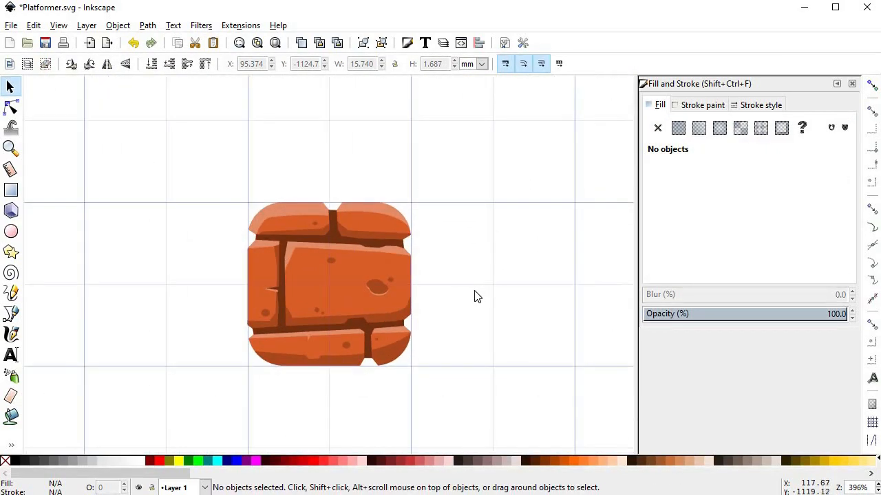
Duplicate the orange block base in place and remove the duplicate's fill.
{"action": "left_click", "coordinate": [344, 284]}
{"action": "left_click_drag", "start_coordinate": [338, 283], "coordinate": [454, 274]}
{"action": "key", "text": "ctrl+z"}
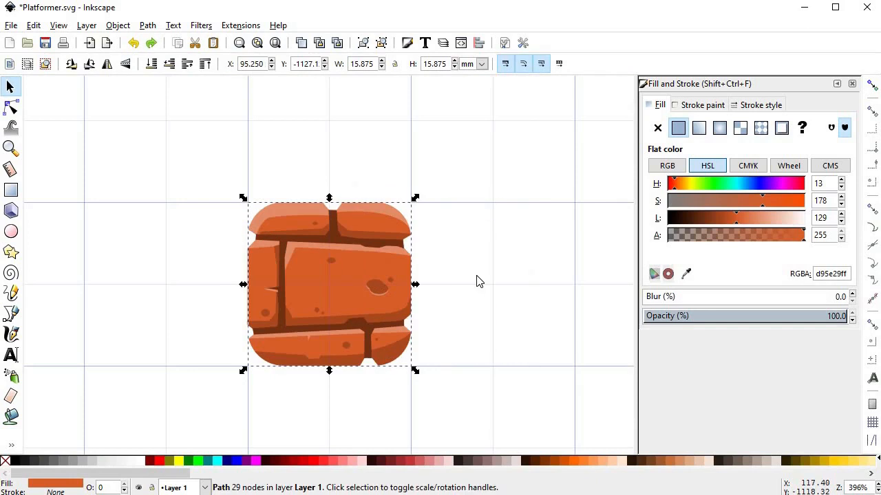
{"action": "key", "text": "ctrl+d"}
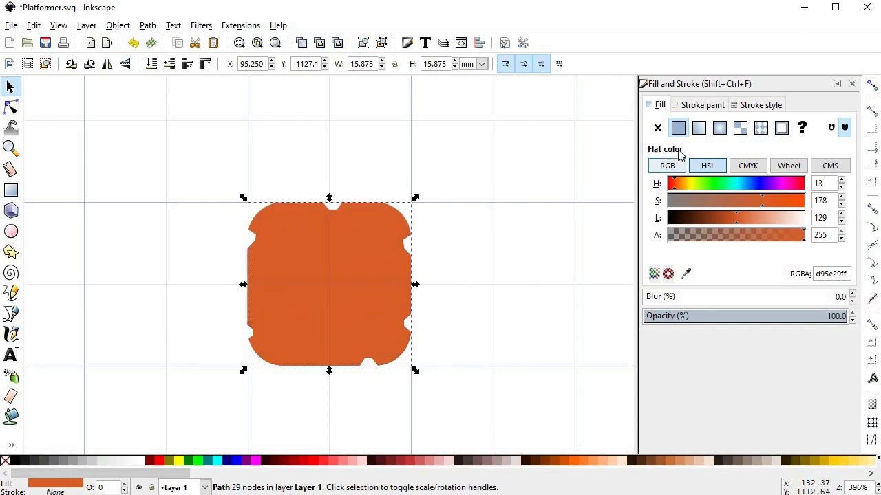
{"action": "left_click", "coordinate": [658, 128]}
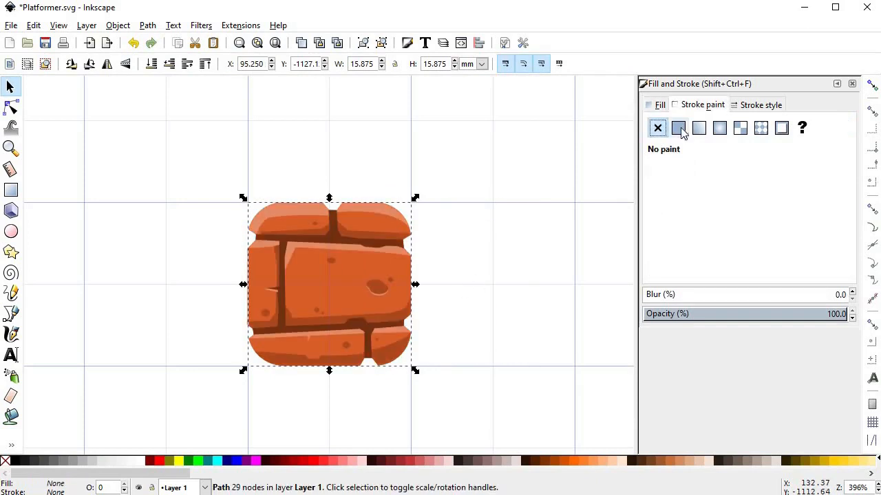
Give the duplicate a flat black stroke 6 px wide and send it behind the block's other pieces.
{"action": "left_click", "coordinate": [679, 129]}
{"action": "left_click", "coordinate": [755, 108]}
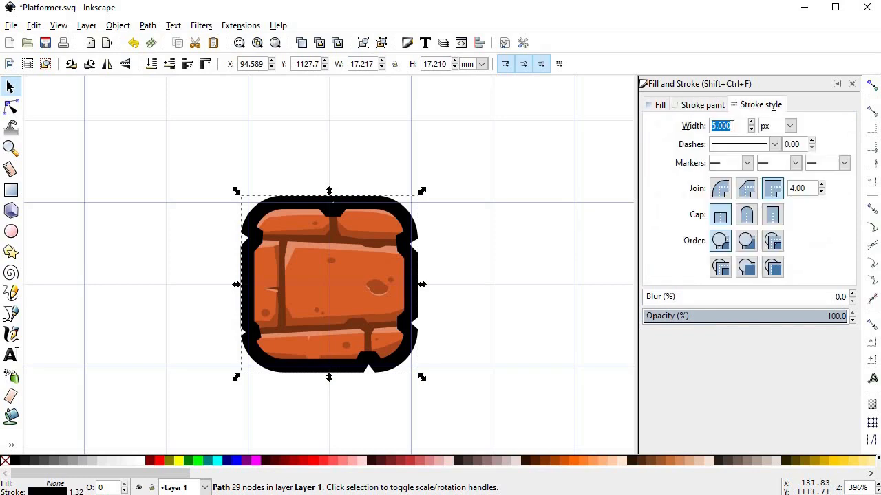
{"action": "type", "text": "6"}
{"action": "key", "text": "Return"}
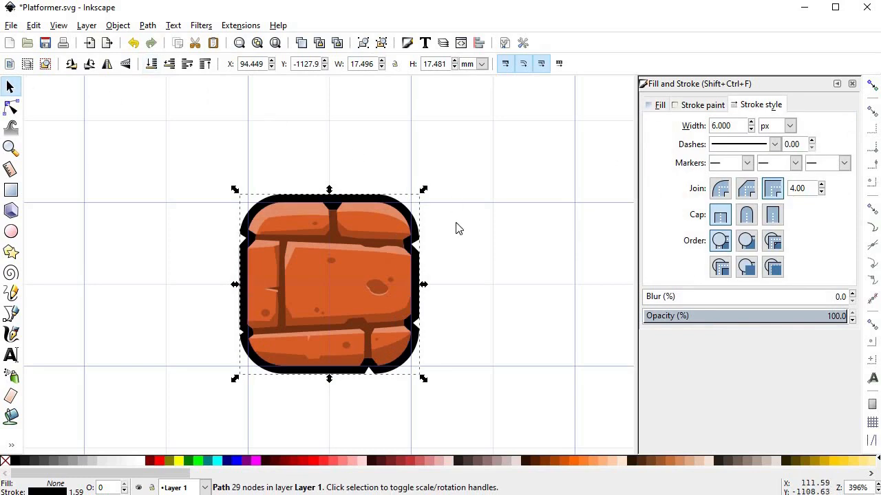
{"action": "left_click", "coordinate": [424, 193]}
{"action": "key", "text": "ctrl+z"}
Recolour the outline's stroke with the joints' brown, 743114, sampled from the tile.
{"action": "key", "text": "d"}
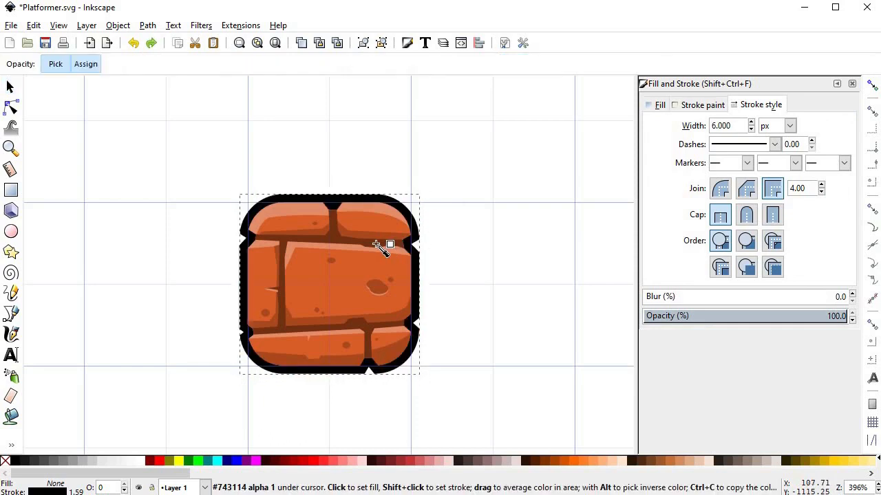
{"action": "left_click", "coordinate": [376, 245], "text": "shift"}
{"action": "key", "text": "s"}
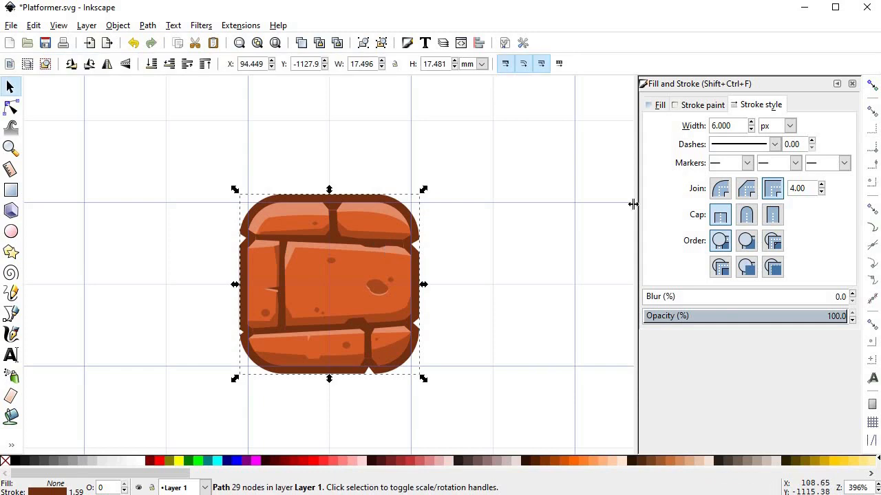
Darken the outline's stroke colour with a slight hue shift, and group all the tile's pieces.
{"action": "left_click", "coordinate": [687, 110]}
{"action": "left_click_drag", "start_coordinate": [695, 220], "coordinate": [692, 220]}
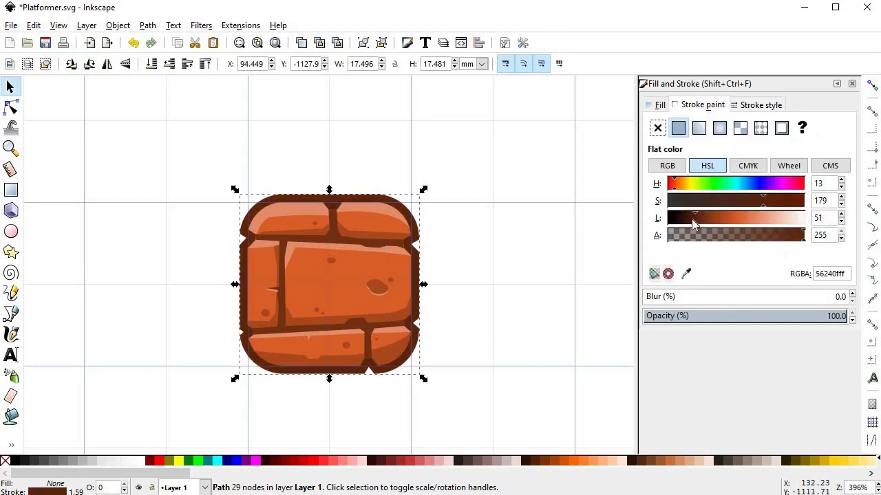
{"action": "left_click_drag", "start_coordinate": [675, 186], "coordinate": [678, 186]}
{"action": "left_click", "coordinate": [698, 218]}
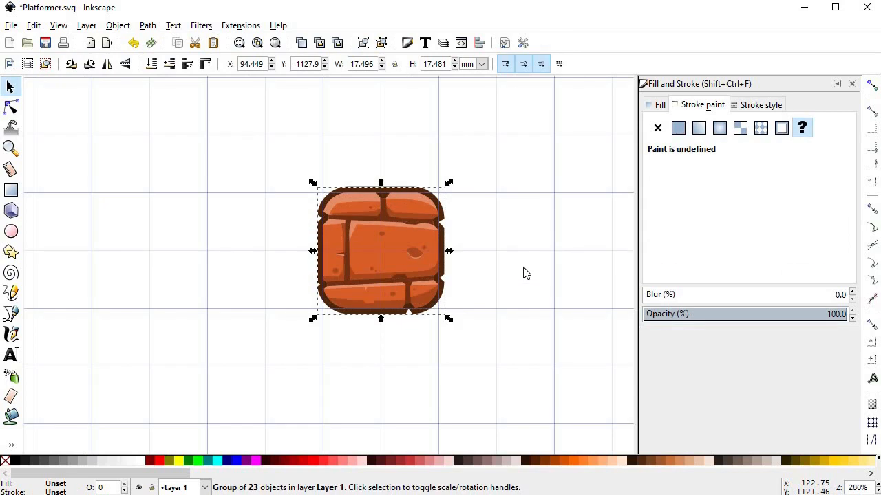
Enable bounding-box corner snapping, turn off cusp-node snapping, and fit the tile group to its grid cell at 15.875 by 15.861 mm.
{"action": "left_click", "coordinate": [872, 84]}
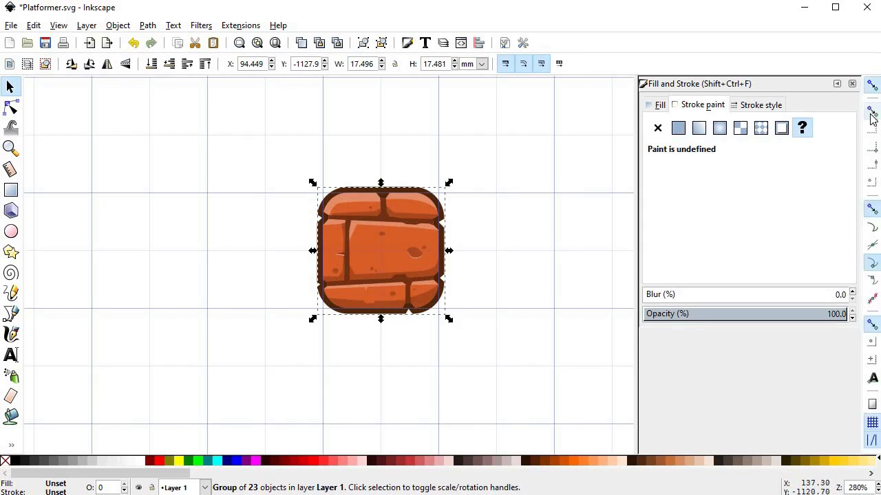
{"action": "left_click", "coordinate": [872, 110]}
{"action": "left_click", "coordinate": [872, 147]}
{"action": "left_click", "coordinate": [872, 264]}
{"action": "left_click_drag", "start_coordinate": [366, 236], "coordinate": [383, 254]}
{"action": "left_click_drag", "start_coordinate": [455, 324], "coordinate": [441, 314]}
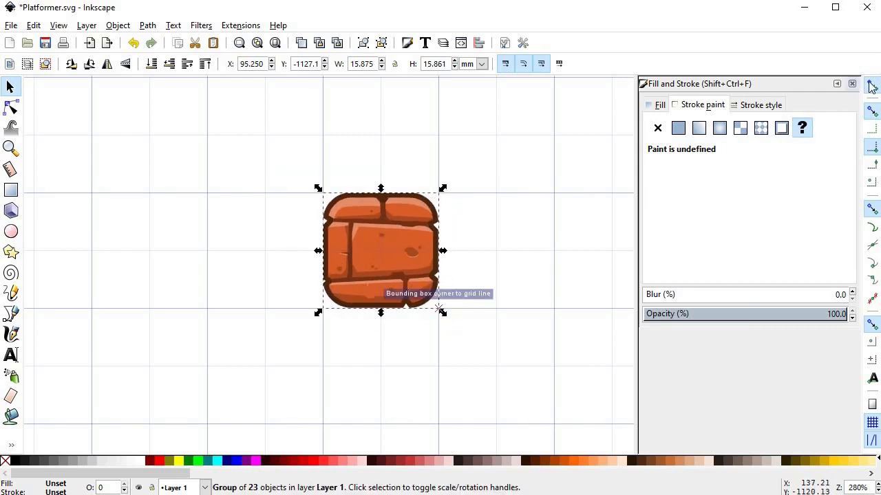
Turn off bounding-box snapping, restore cusp-node snapping, then disable snapping altogether and deselect the tile.
{"action": "left_click", "coordinate": [872, 112]}
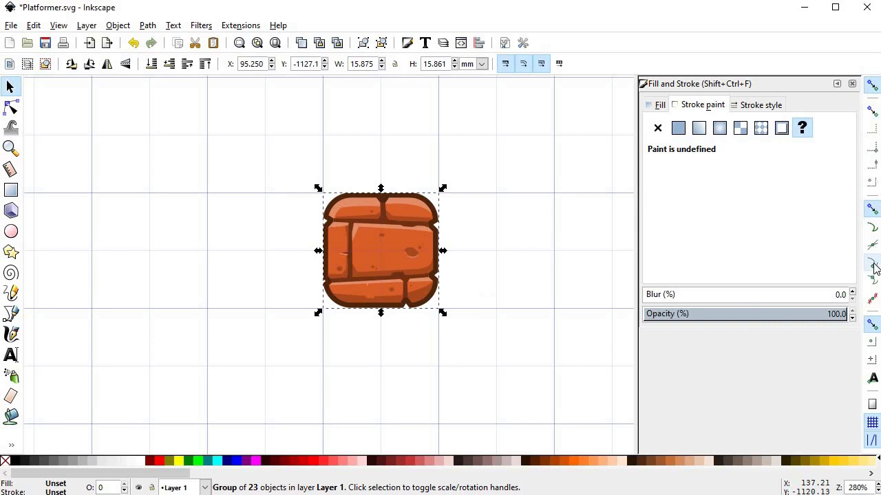
{"action": "left_click", "coordinate": [872, 85]}
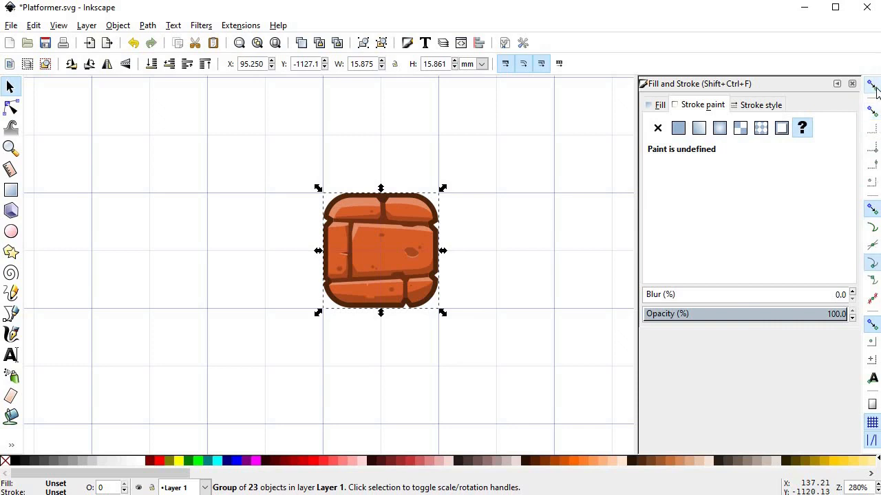
{"action": "left_click", "coordinate": [467, 242]}
{"action": "scroll", "coordinate": [410, 255], "scroll_direction": "down", "scroll_amount": 1}
{"action": "left_click_drag", "start_coordinate": [471, 262], "coordinate": [458, 241]}
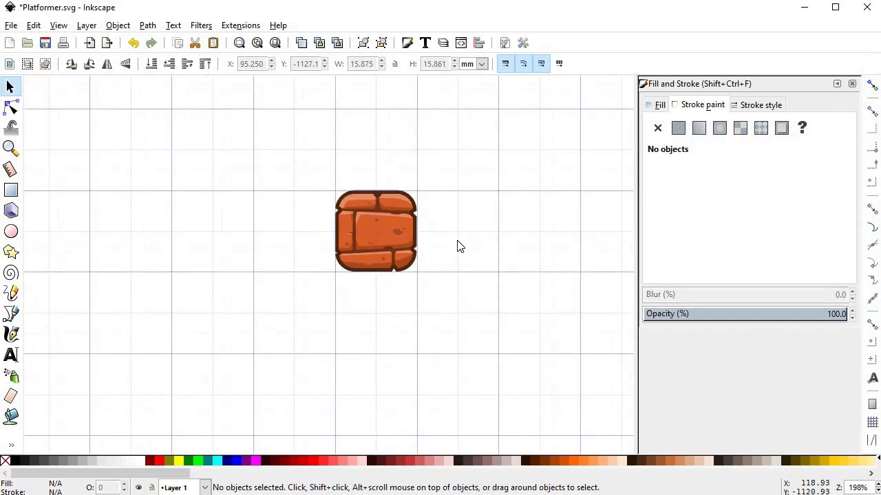